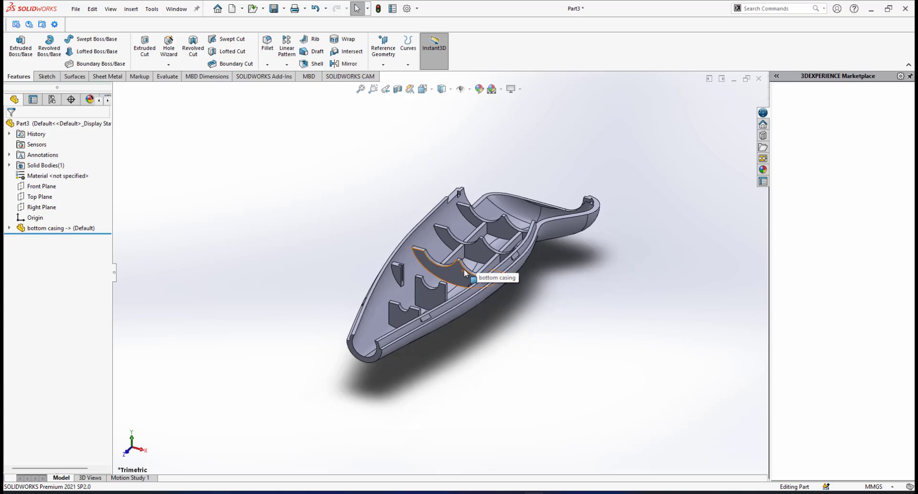
Insert the top casing part file into the current part and place it above the bottom casing.
scroll(473, 290, "down", 1)
scroll(462, 243, "up", 2)
scroll(461, 243, "down", 1)
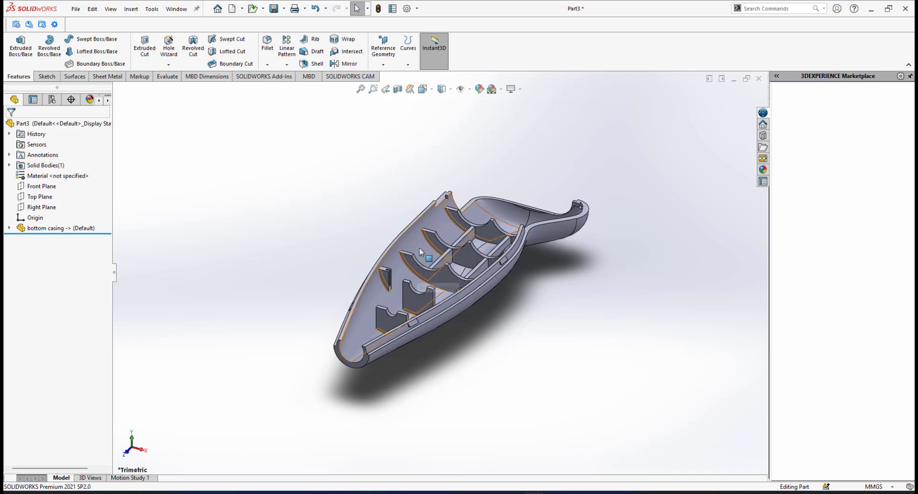
left_click(130, 11)
left_click(149, 239)
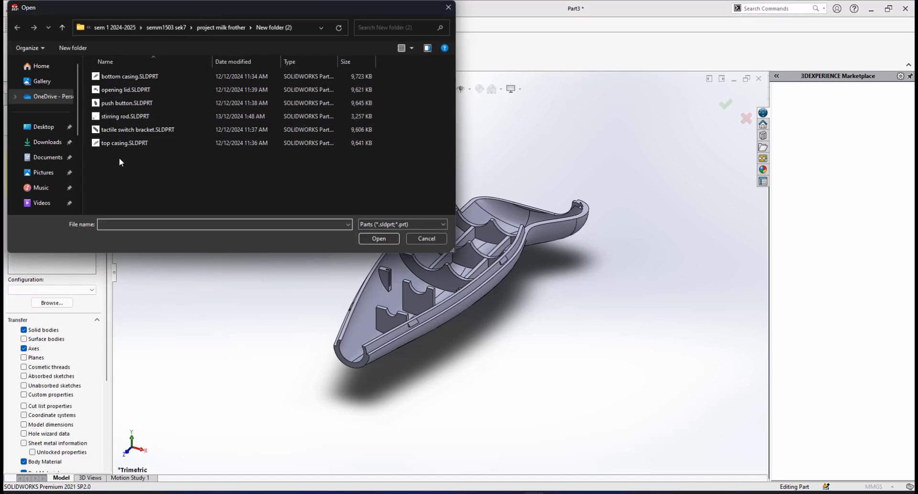
left_click(107, 142)
left_click(378, 239)
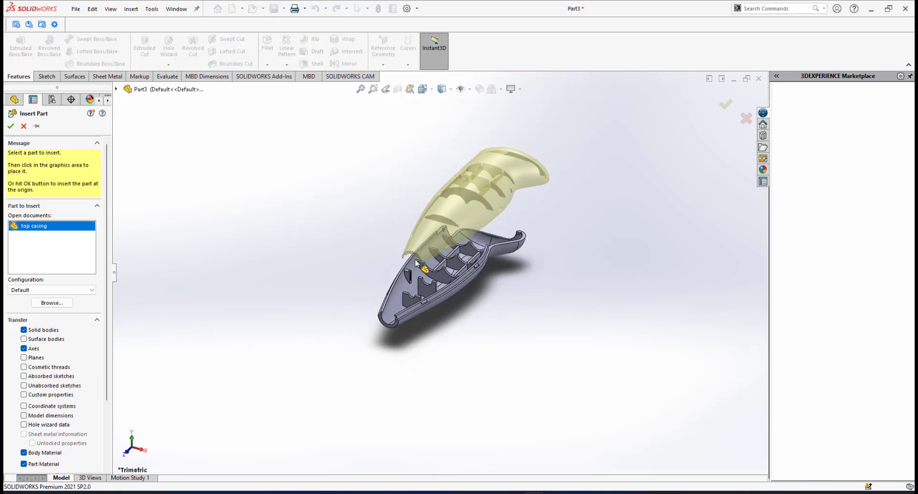
middle_click_drag(406, 274, 405, 221)
left_click(384, 202)
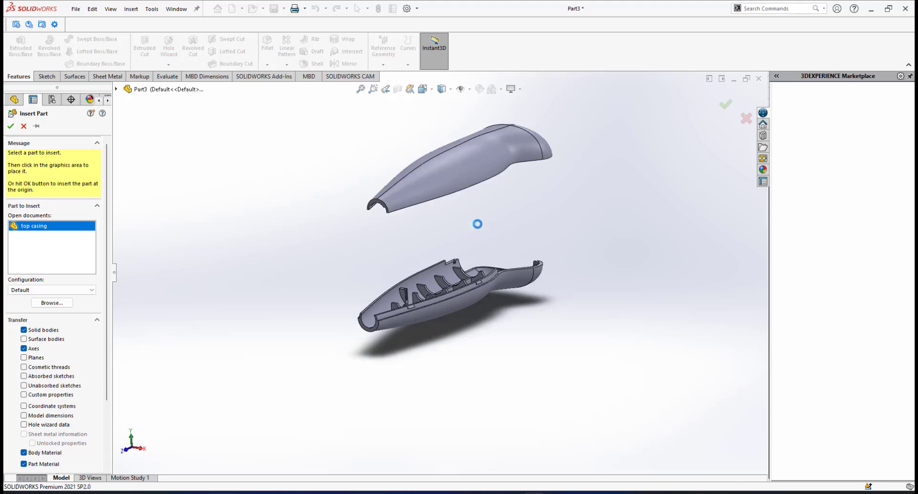
middle_click_drag(422, 248, 378, 248)
scroll(468, 311, "down", 3)
scroll(473, 301, "up", 3)
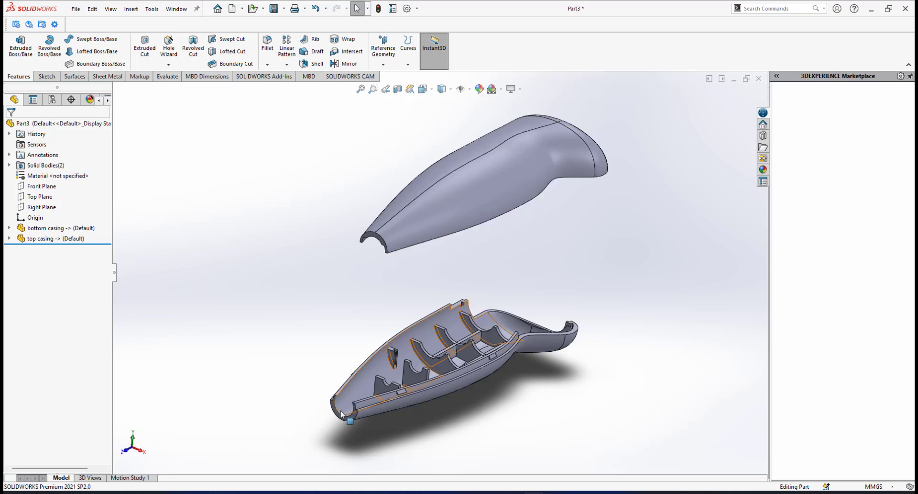
scroll(446, 262, "up", 2)
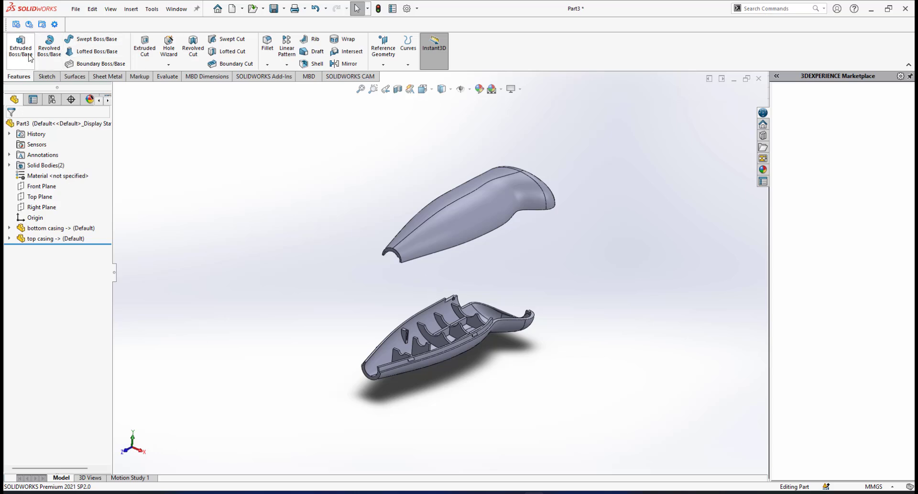
scroll(445, 222, "down", 2)
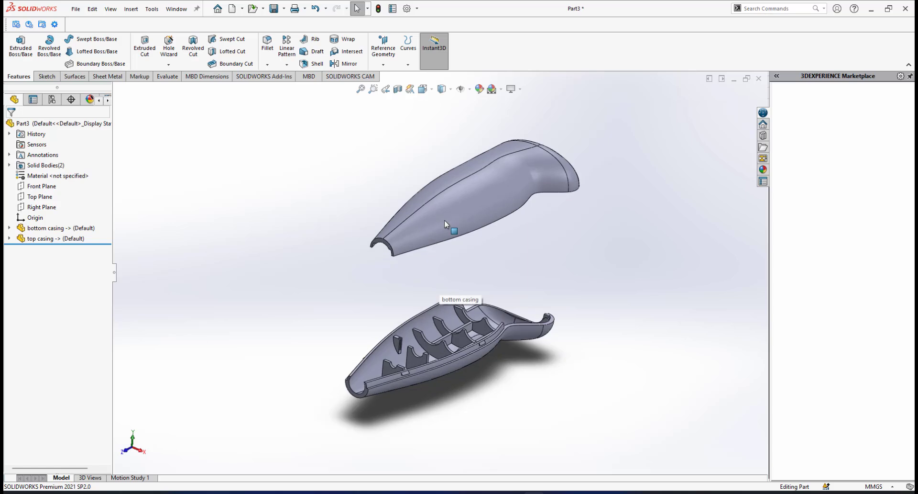
scroll(444, 220, "down", 2)
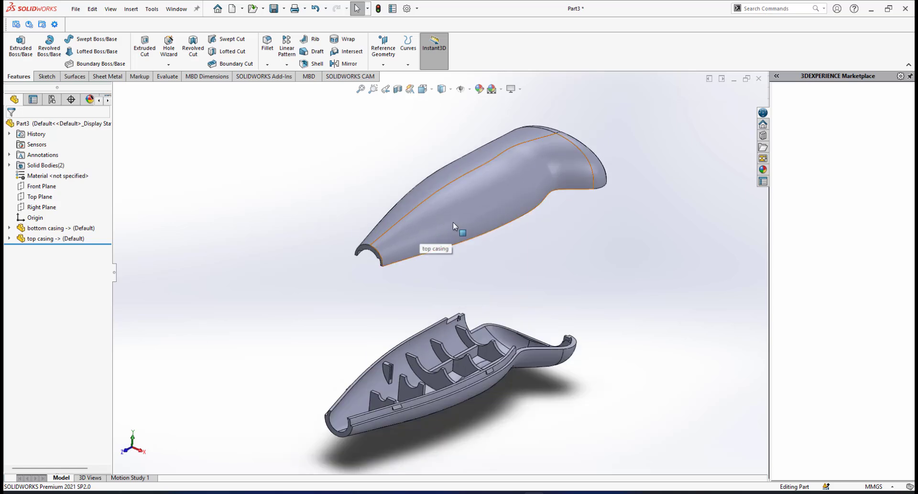
scroll(441, 206, "up", 2)
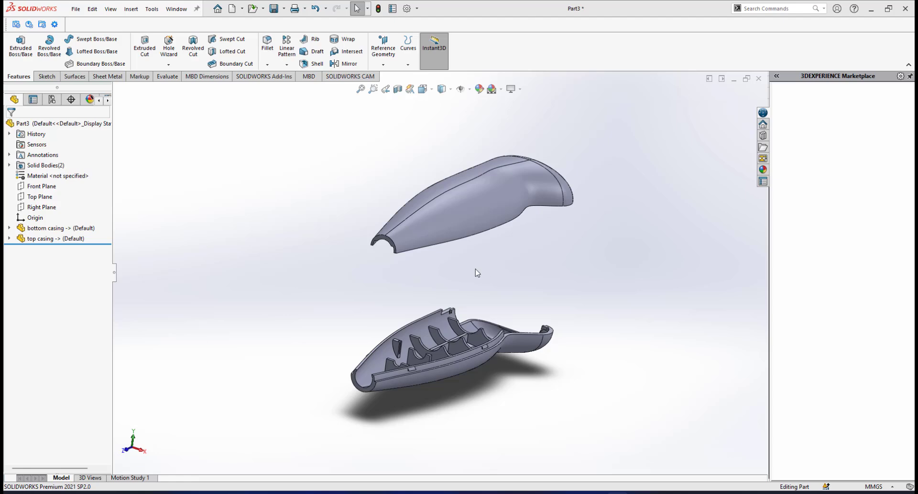
Start a Move/Copy Body feature in constraints mode with the top casing as the body to move.
left_click(128, 9)
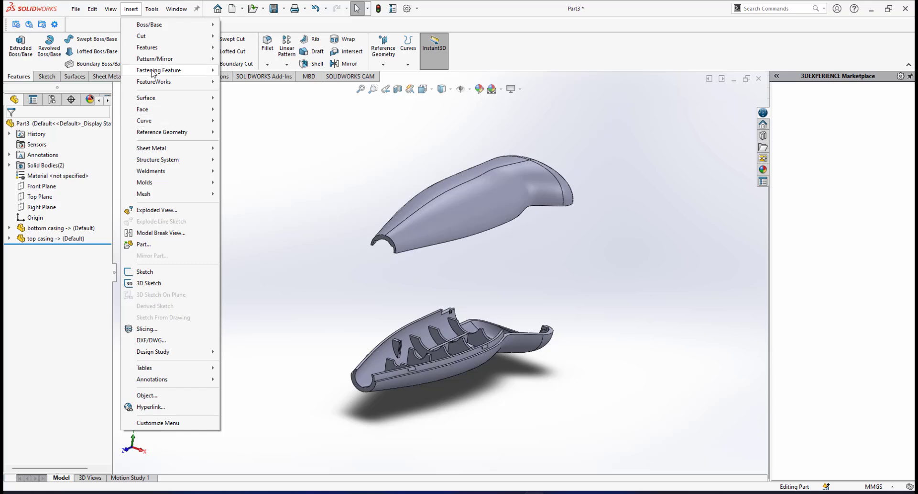
mouse_move(154, 47)
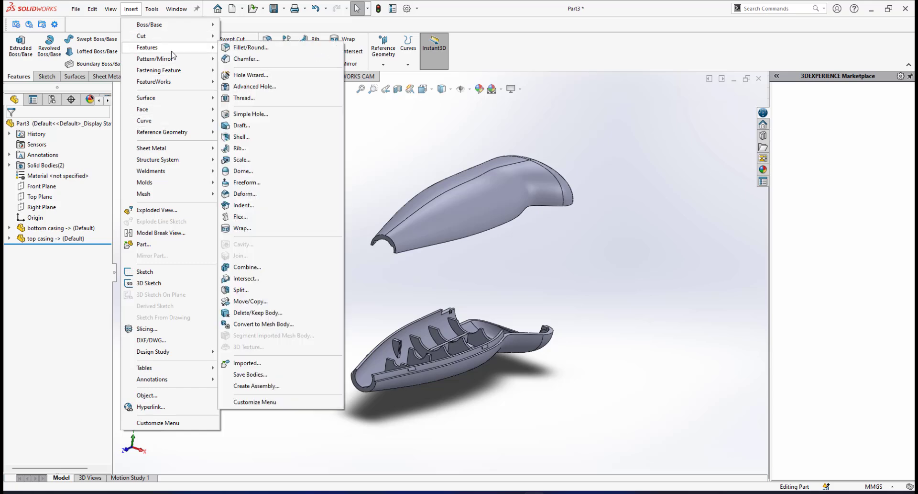
left_click(265, 301)
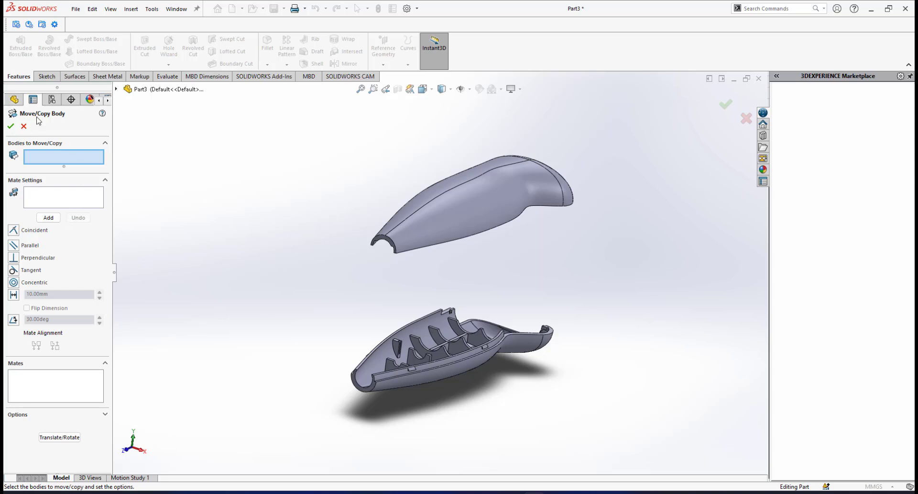
left_click(63, 437)
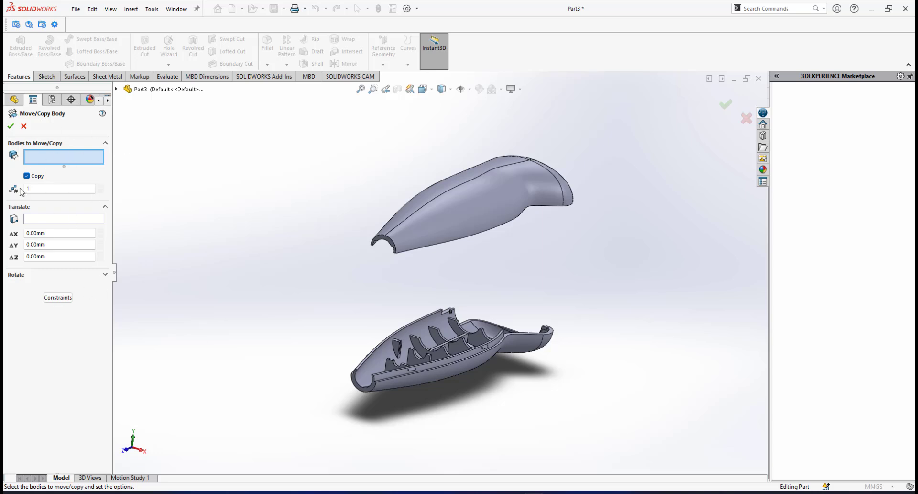
left_click(57, 298)
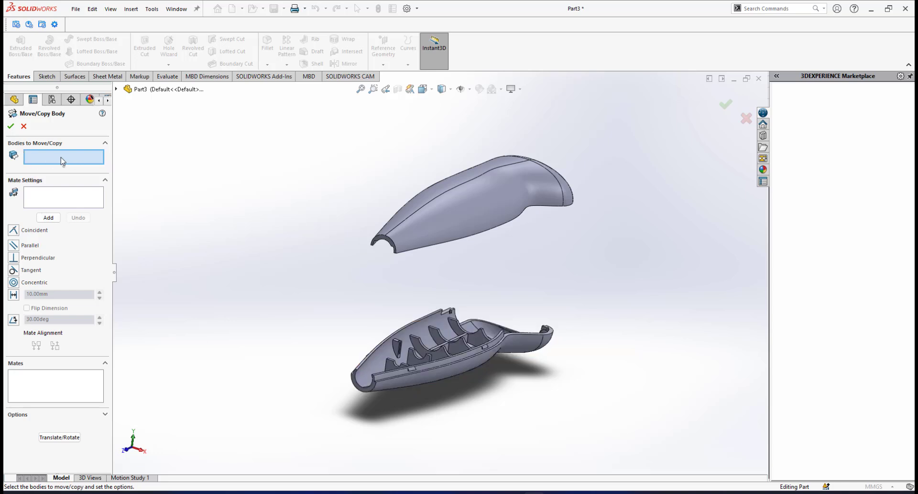
left_click(441, 221)
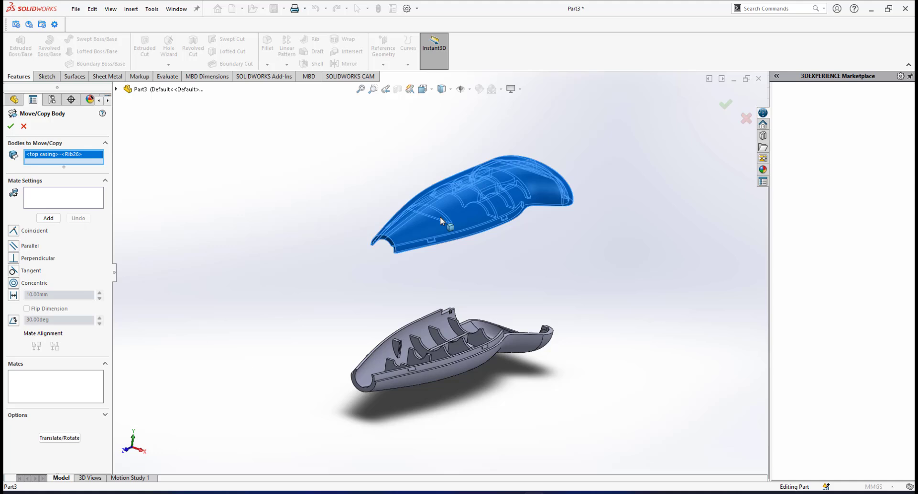
Add a coincident mate between the top casing's long rim face and the matching outer ledge face of the bottom casing.
left_click(57, 204)
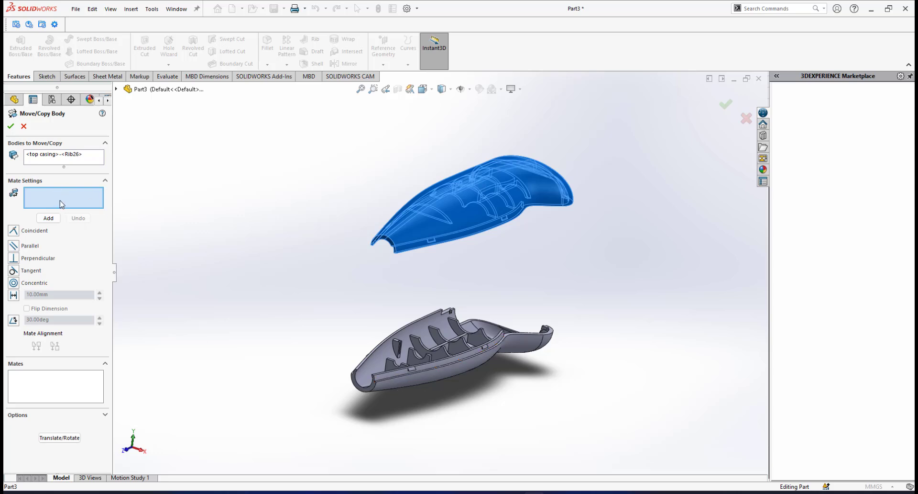
middle_click_drag(422, 287, 406, 188)
scroll(448, 179, "down", 3)
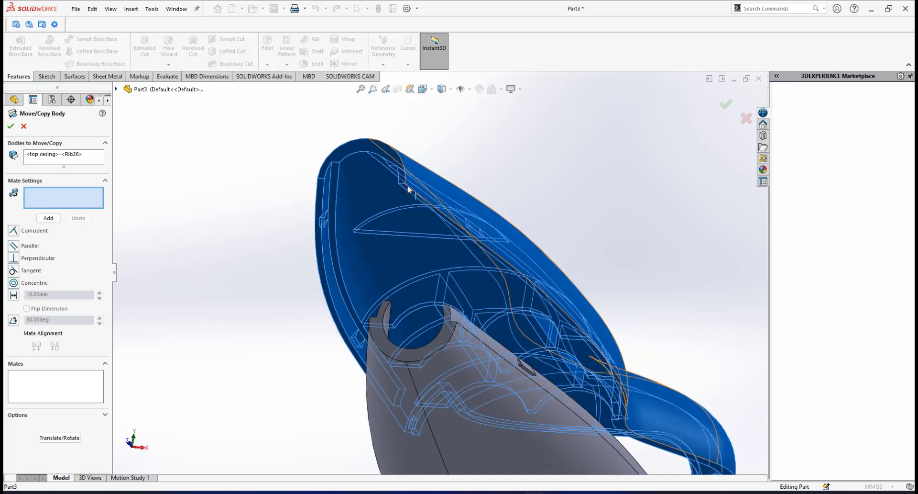
scroll(406, 204, "down", 2)
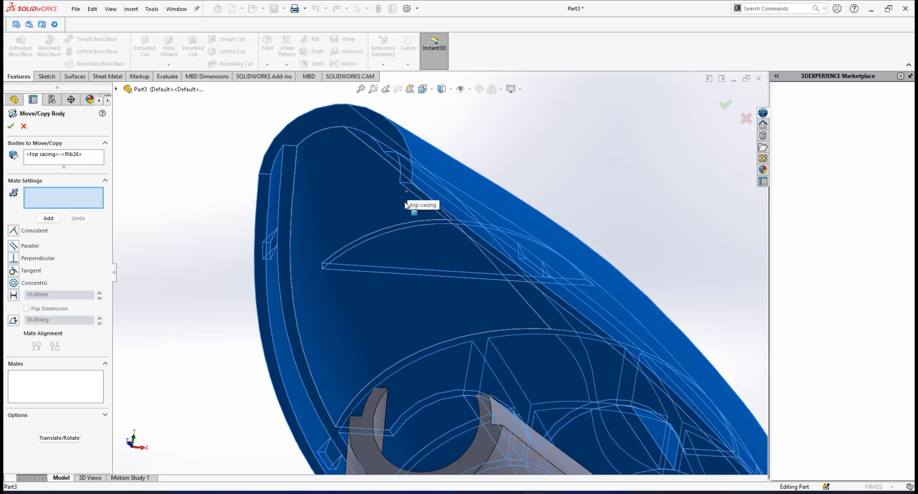
left_click(411, 194)
scroll(517, 322, "up", 4)
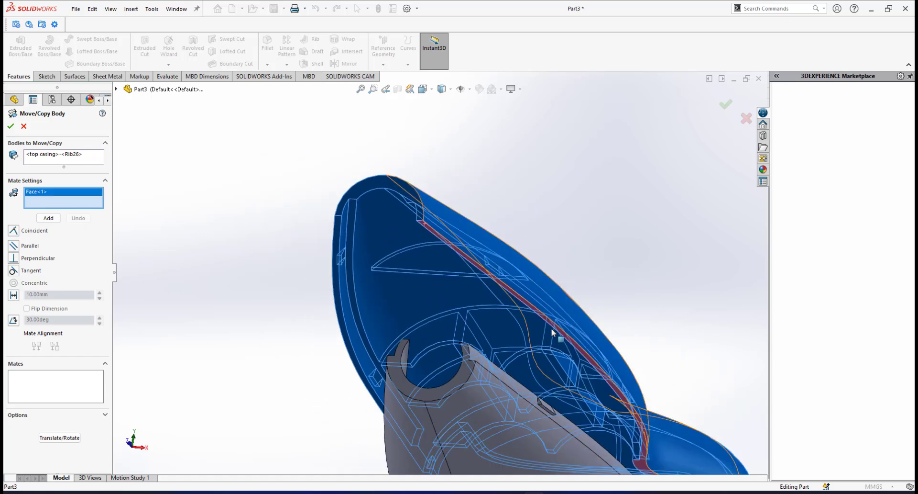
middle_click_drag(516, 318, 360, 356)
scroll(360, 356, "down", 5)
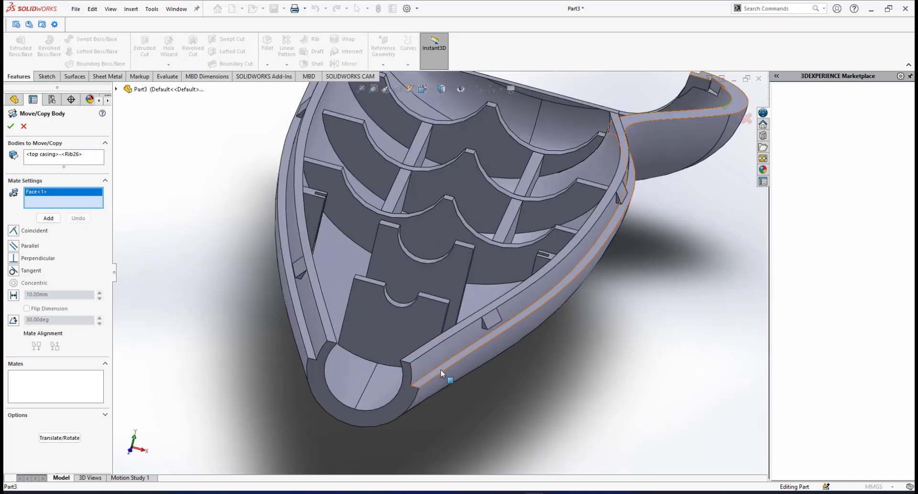
left_click(440, 369)
middle_click_drag(554, 384, 465, 279)
scroll(552, 341, "up", 3)
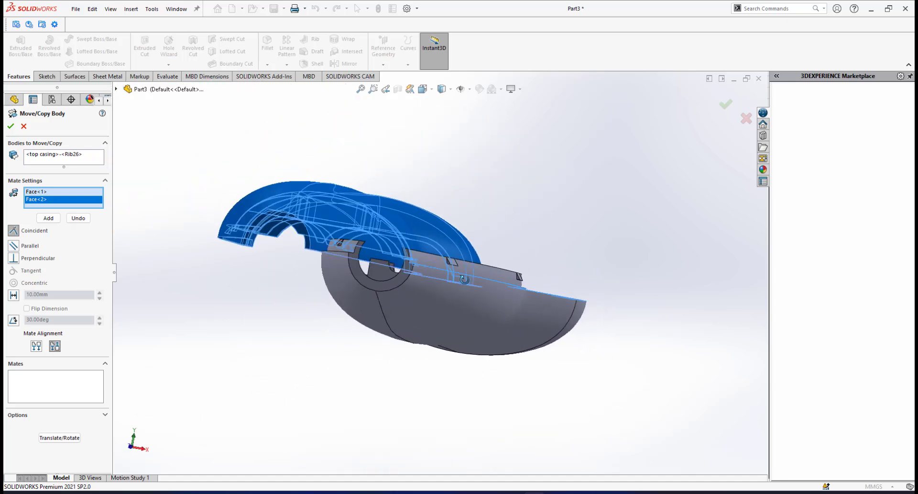
left_click(48, 218)
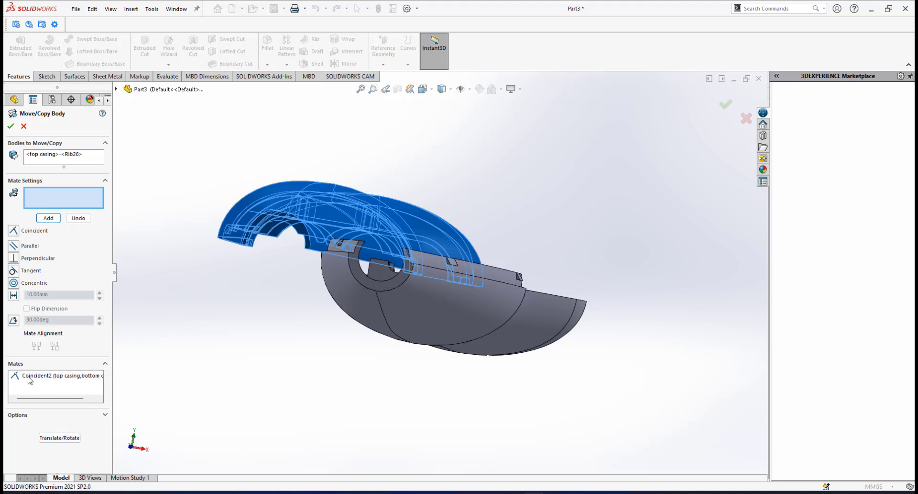
Add a concentric mate between the outer arc edges at the narrow ends of the top and bottom casings.
middle_click_drag(362, 229, 336, 288)
scroll(337, 289, "down", 4)
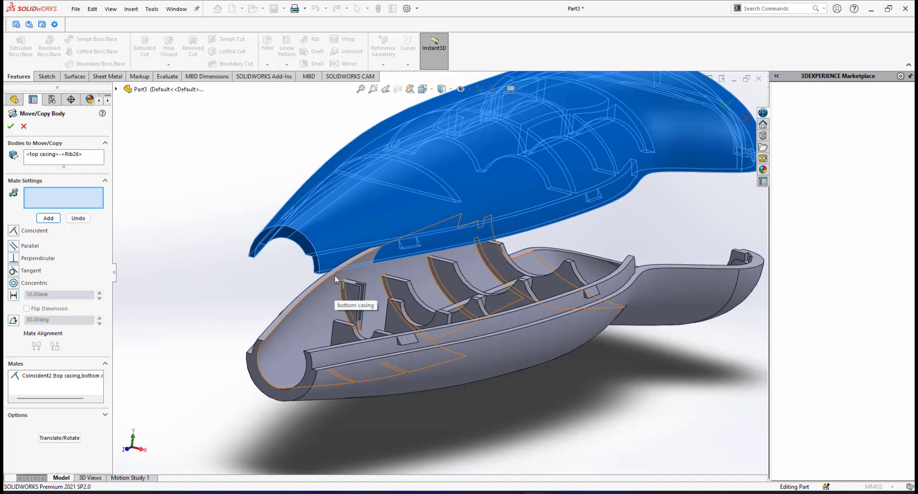
scroll(338, 287, "up", 2)
scroll(361, 240, "down", 4)
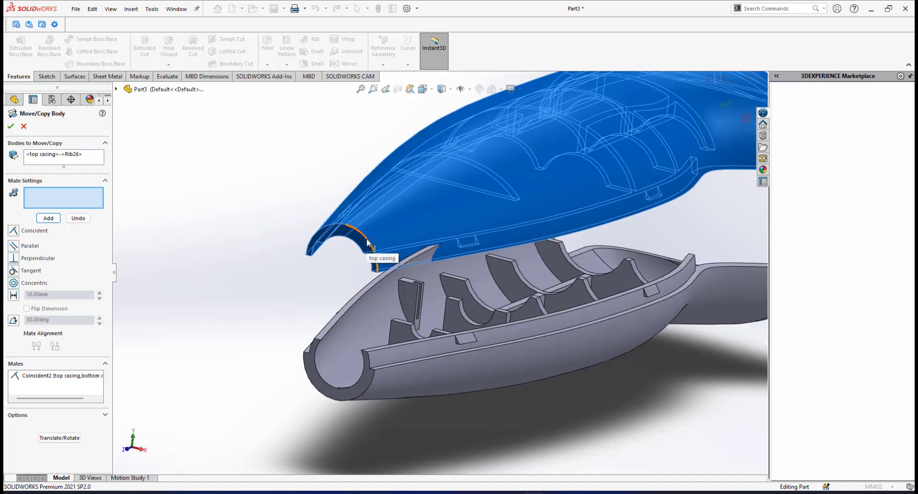
left_click(368, 242)
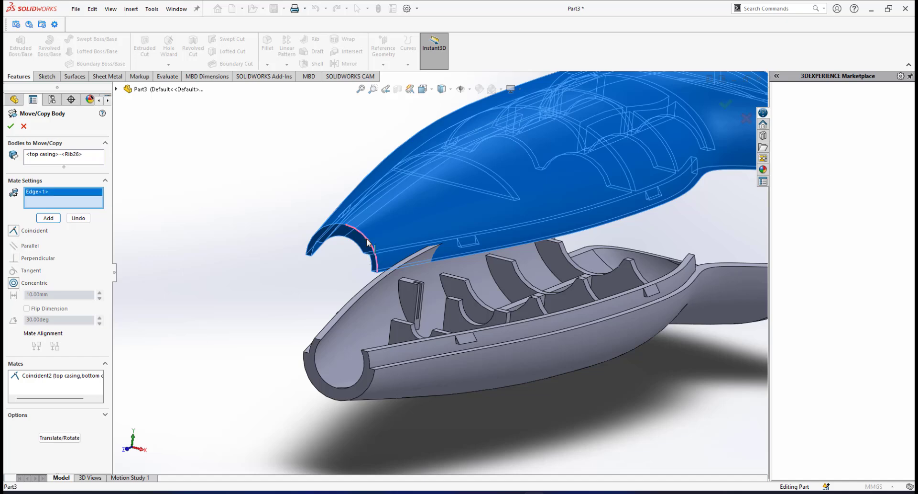
left_click(369, 401)
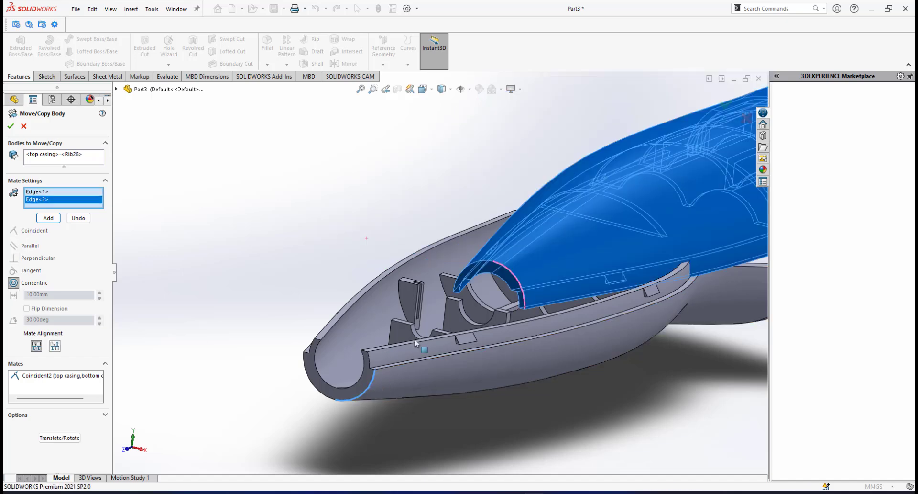
scroll(515, 308, "down", 3)
middle_click_drag(526, 296, 432, 293)
left_click(49, 218)
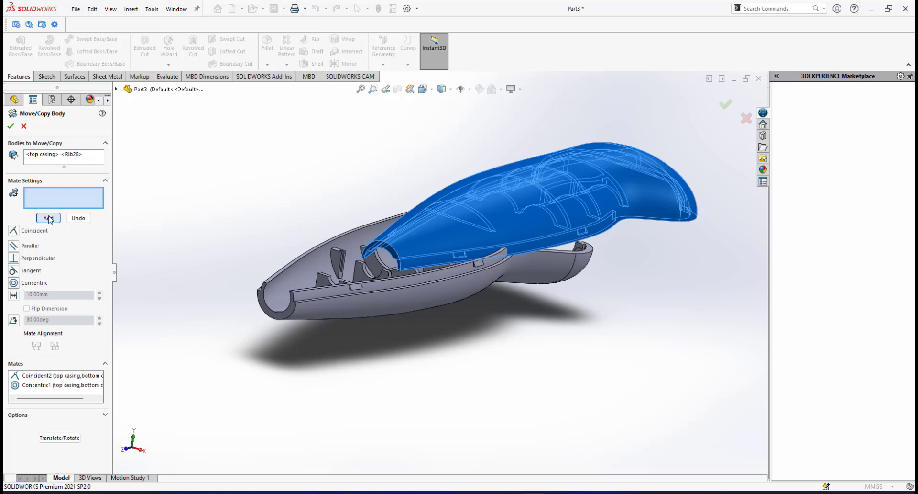
Add a coincident mate between the narrow end faces of both casings and complete the body move.
scroll(400, 229, "down", 6)
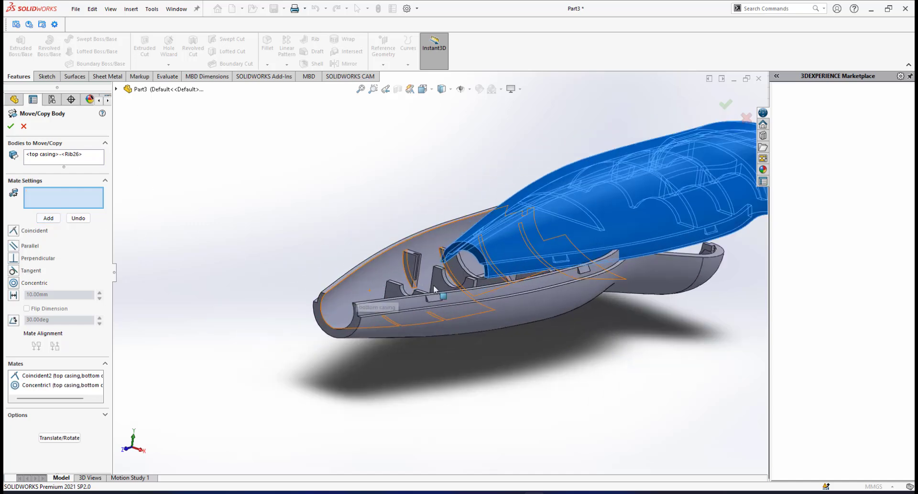
scroll(475, 260, "down", 3)
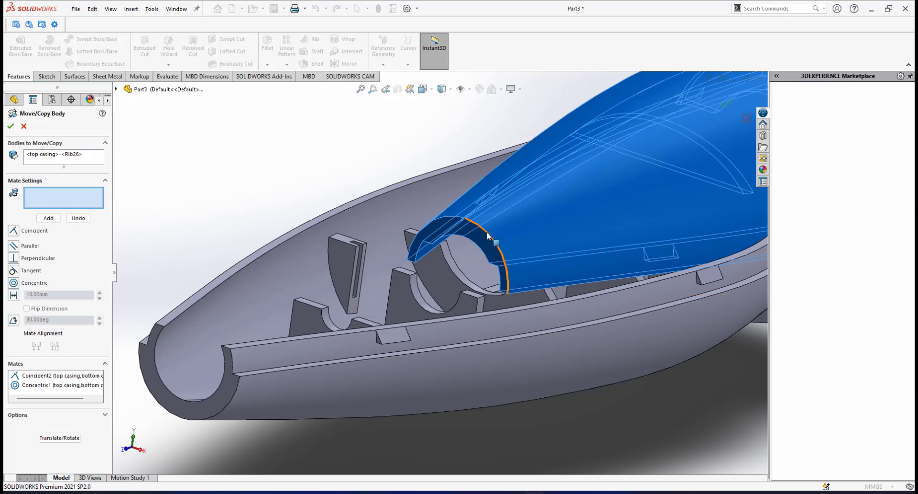
left_click(482, 239)
scroll(335, 326, "up", 3)
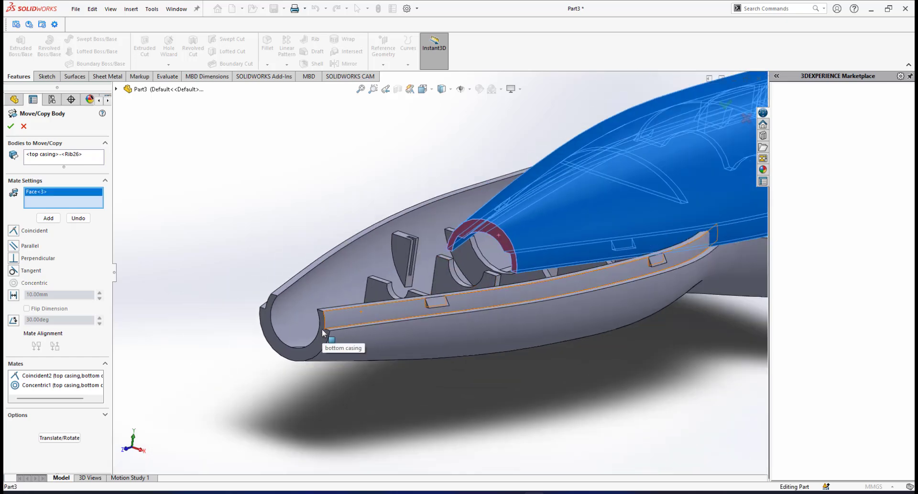
left_click(298, 357)
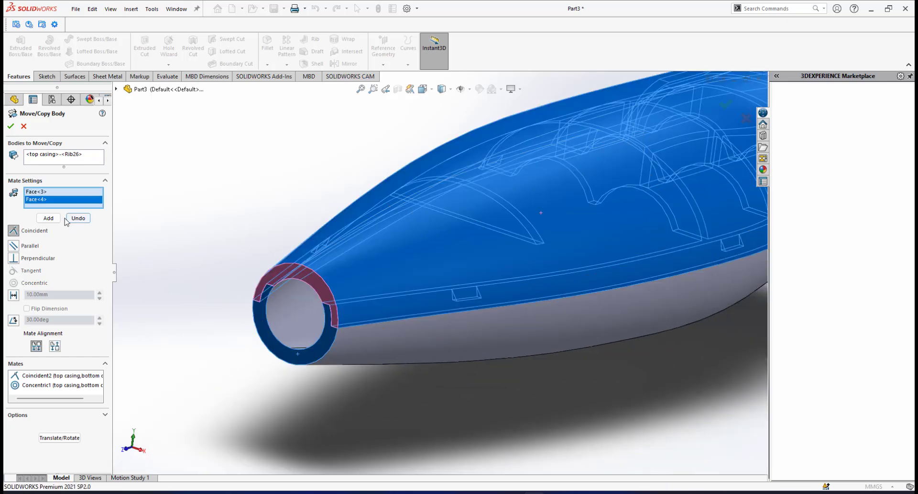
left_click(49, 218)
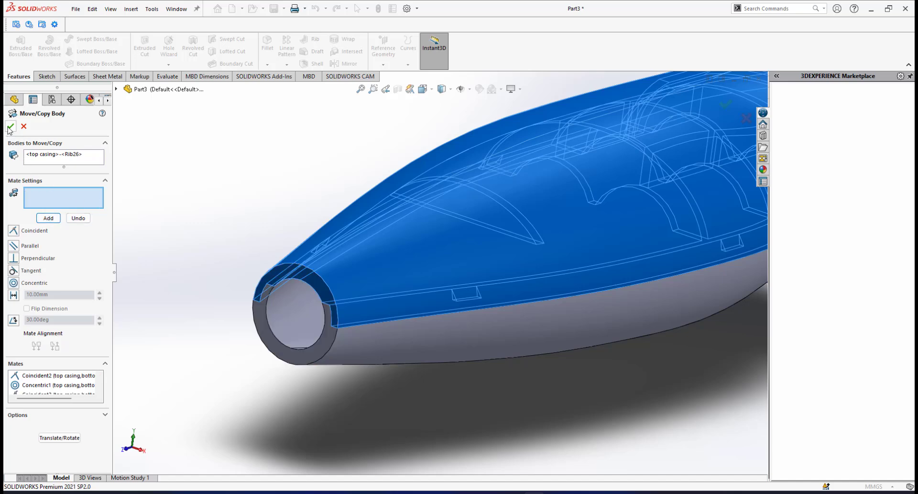
Inspect the closed casing from several angles, including the opening at its narrow end.
scroll(467, 279, "up", 6)
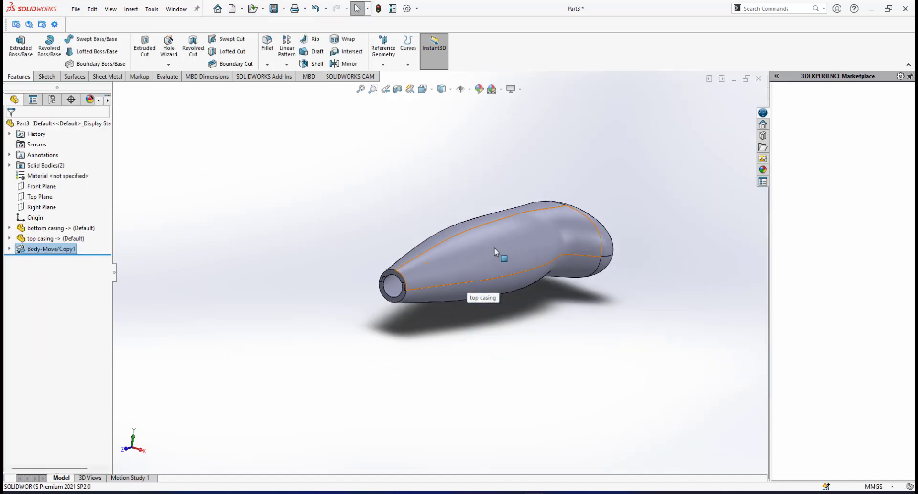
scroll(497, 252, "down", 3)
mouse_move(496, 250)
middle_mouse_down()
mouse_move(629, 200)
mouse_move(539, 252)
mouse_move(490, 243)
mouse_move(494, 235)
middle_mouse_up()
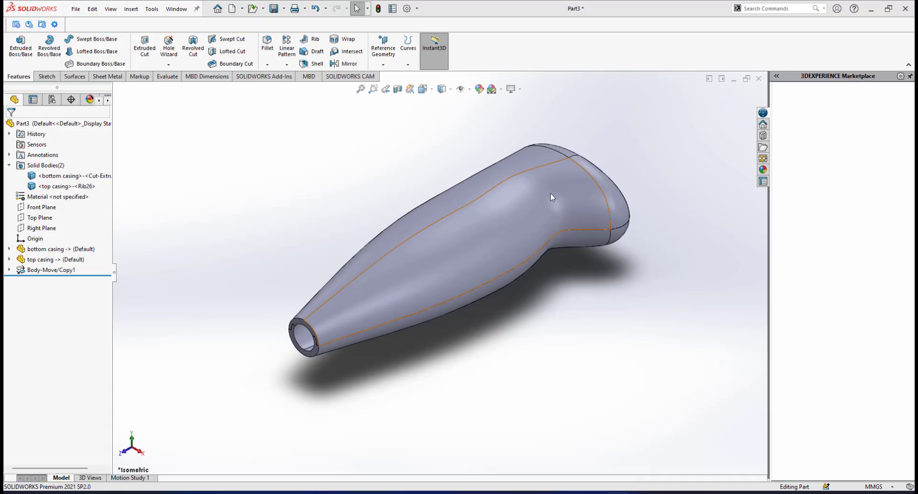
middle_click_drag(444, 283, 308, 240)
scroll(368, 287, "up", 2)
scroll(369, 289, "down", 2)
scroll(411, 317, "down", 5)
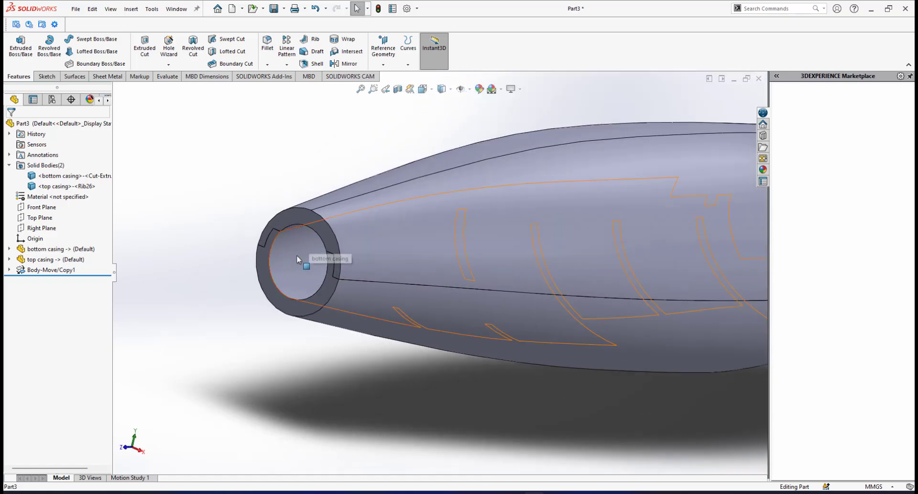
Start a sketch on the Top Plane and view it face-on at the casings' narrow end.
scroll(446, 260, "up", 5)
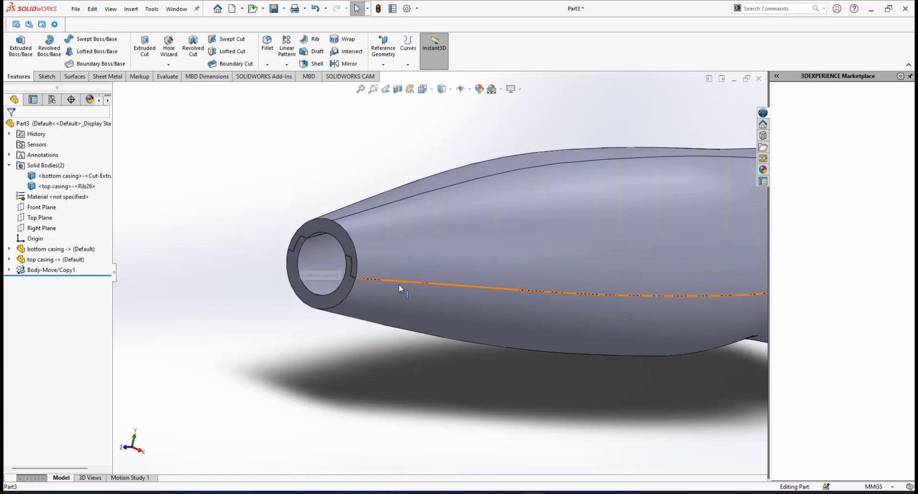
middle_click_drag(445, 260, 451, 296)
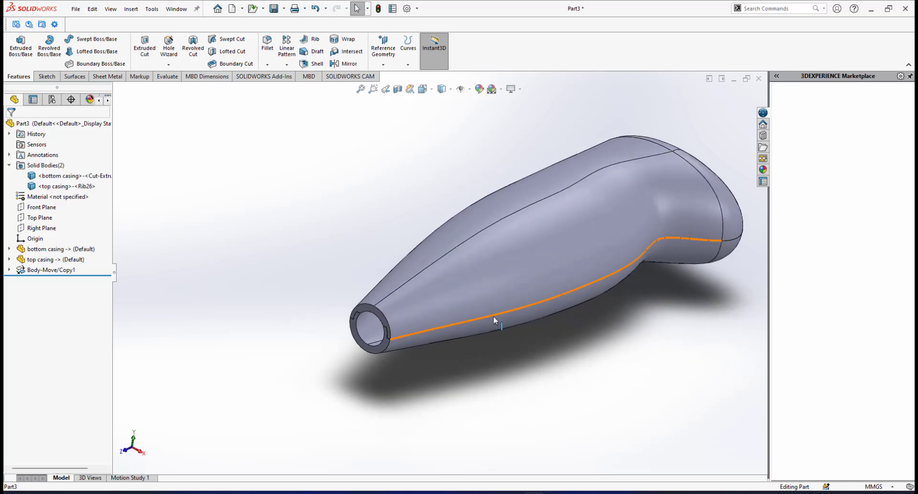
middle_click_drag(496, 318, 506, 262)
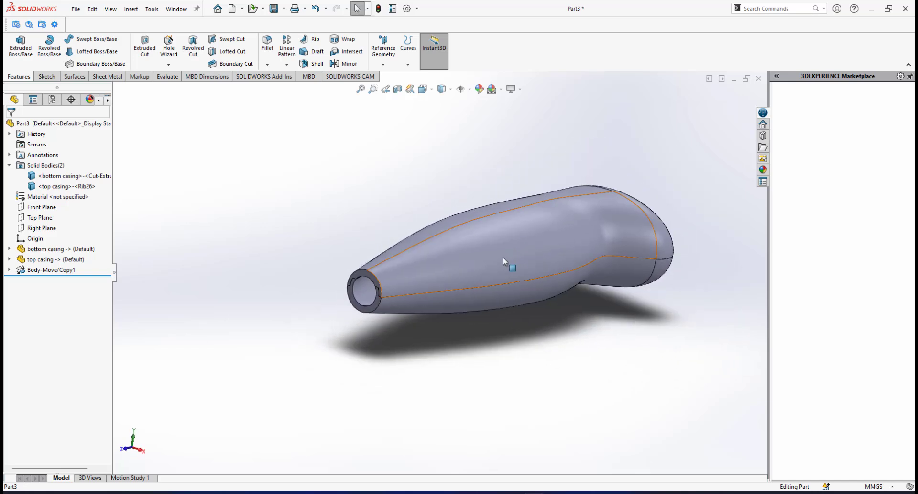
left_click(42, 220)
mouse_move(426, 338)
middle_mouse_down()
mouse_move(428, 372)
mouse_move(429, 345)
middle_mouse_up()
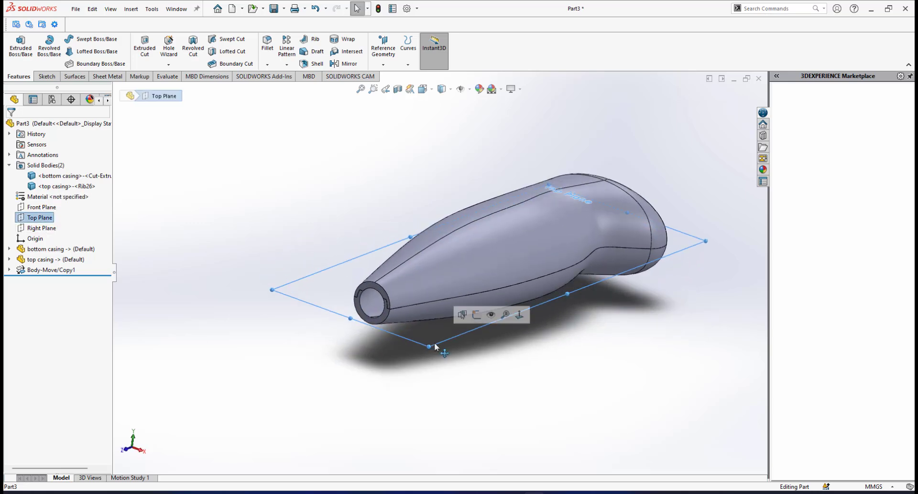
left_click(474, 313)
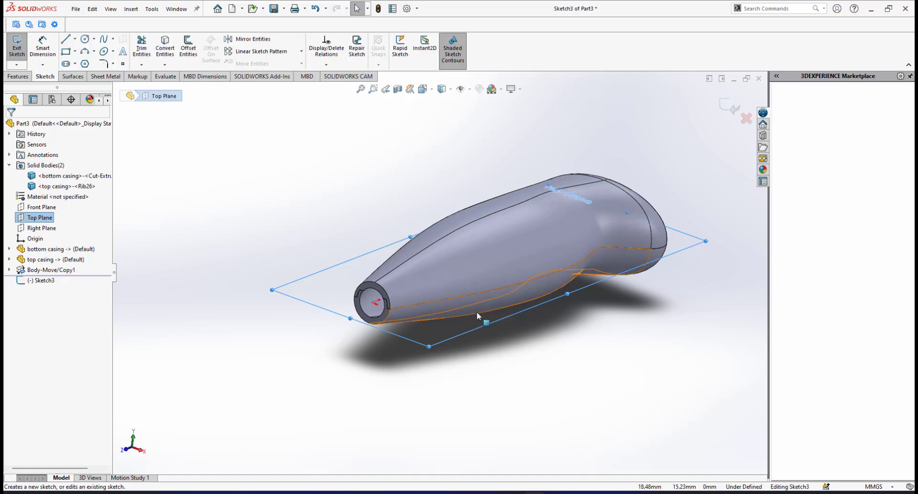
key("space")
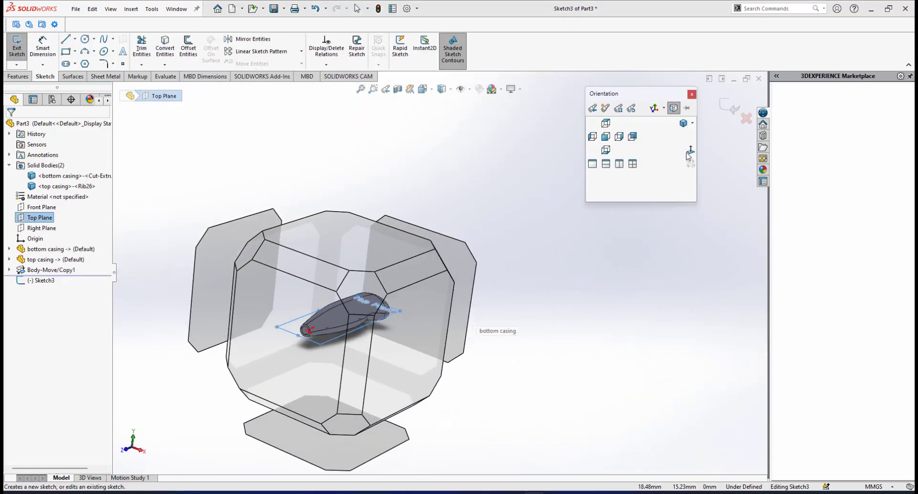
left_click(690, 152)
scroll(389, 405, "down", 3)
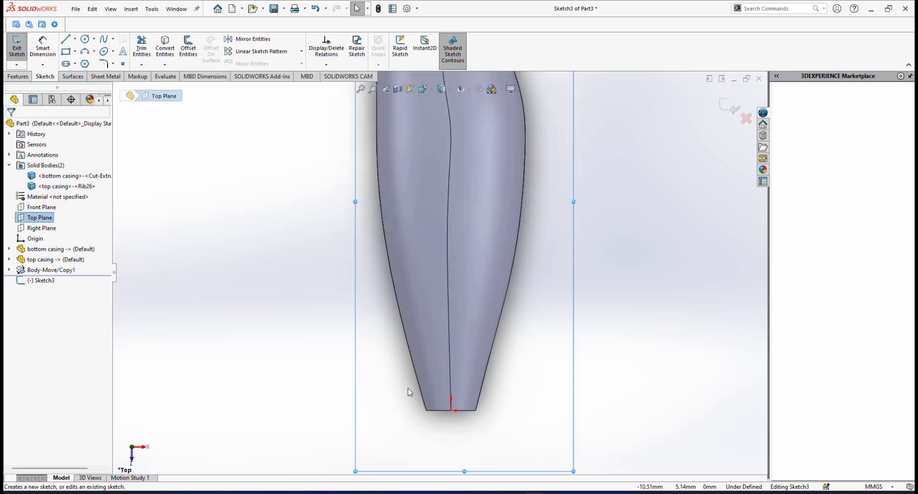
scroll(493, 369, "up", 1)
scroll(419, 342, "down", 2)
scroll(418, 343, "down", 3)
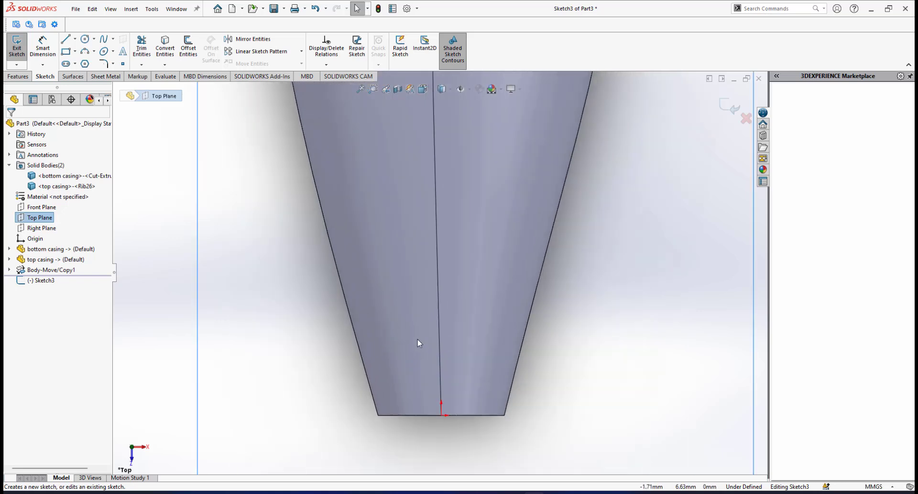
scroll(486, 435, "up", 2)
scroll(470, 386, "down", 1)
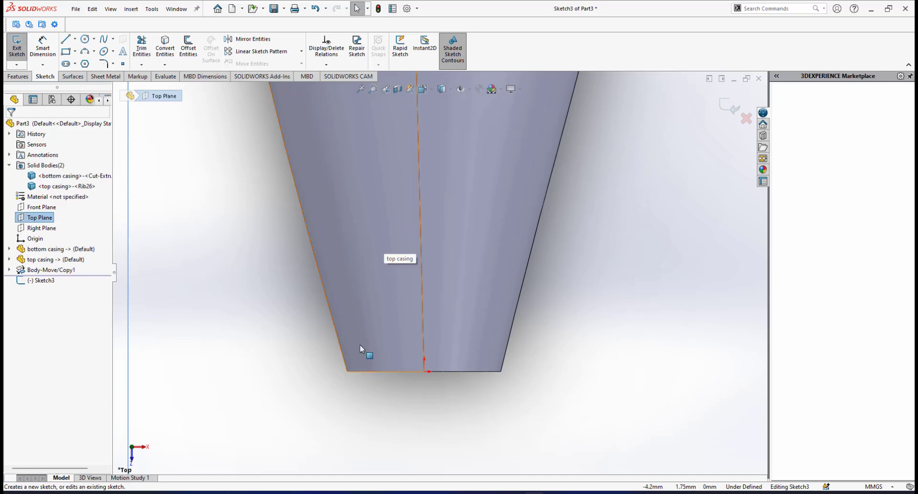
scroll(460, 296, "down", 2)
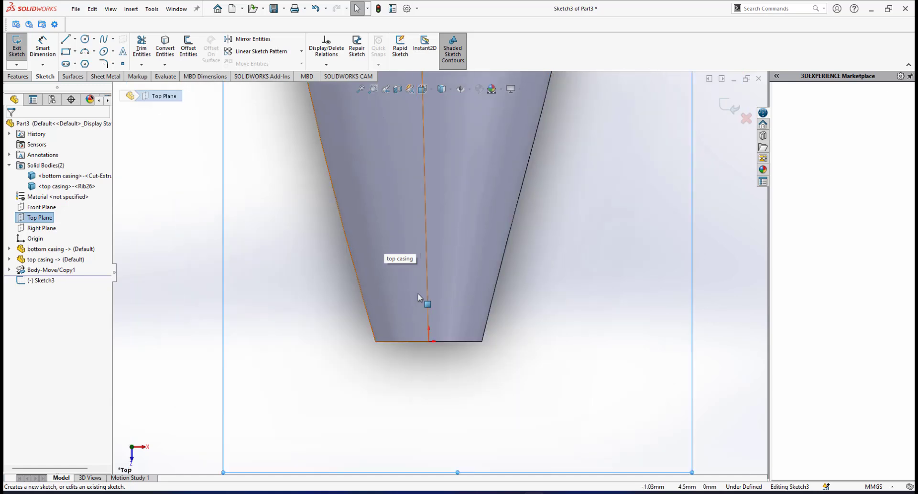
scroll(418, 293, "up", 1)
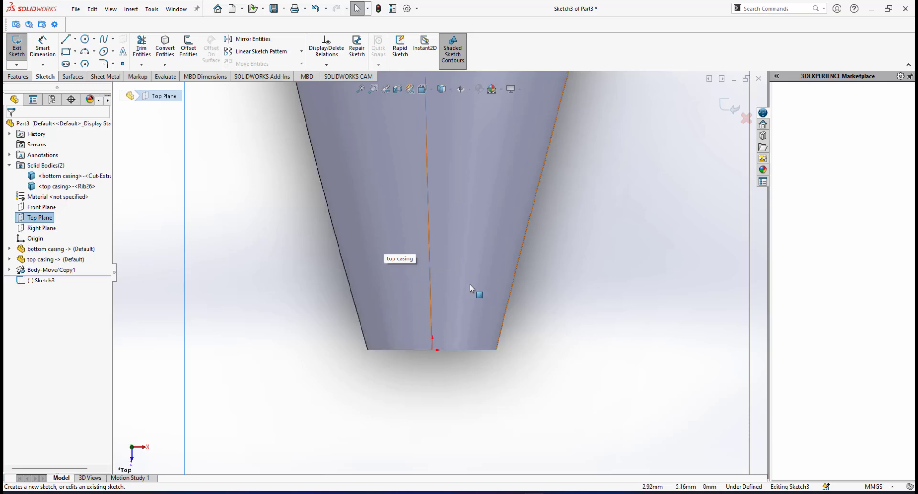
scroll(454, 235, "down", 1)
scroll(454, 234, "up", 1)
scroll(454, 230, "down", 1)
scroll(443, 229, "up", 1)
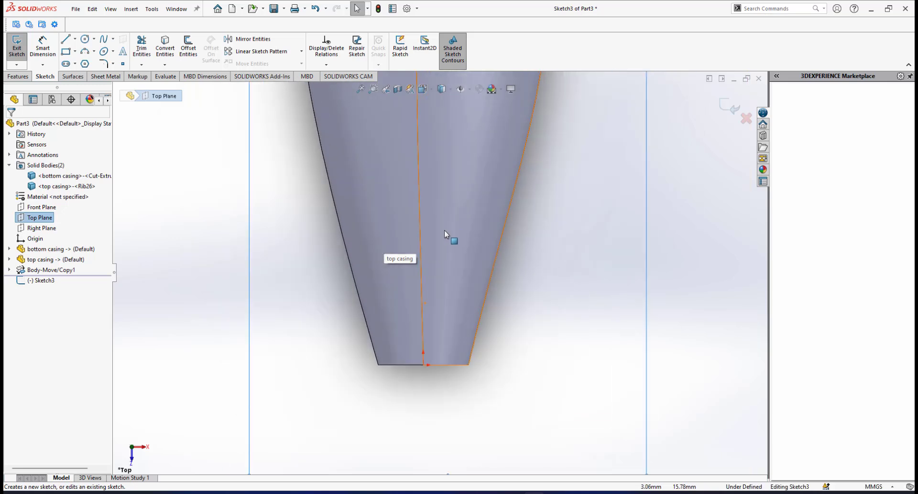
scroll(425, 375, "up", 1)
scroll(432, 387, "up", 1)
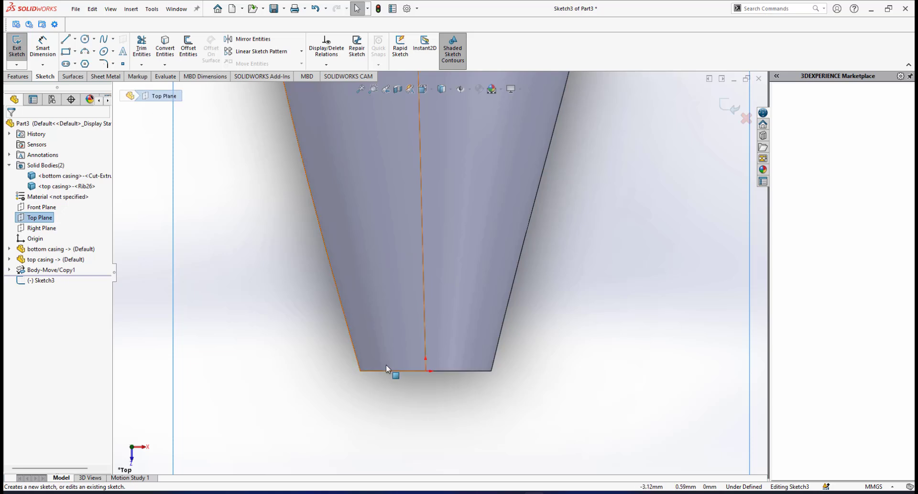
Sketch a corner rectangle about 7.93 mm wide and 3.85 mm high from the origin, extending past the casing's outer edge.
scroll(386, 366, "up", 2)
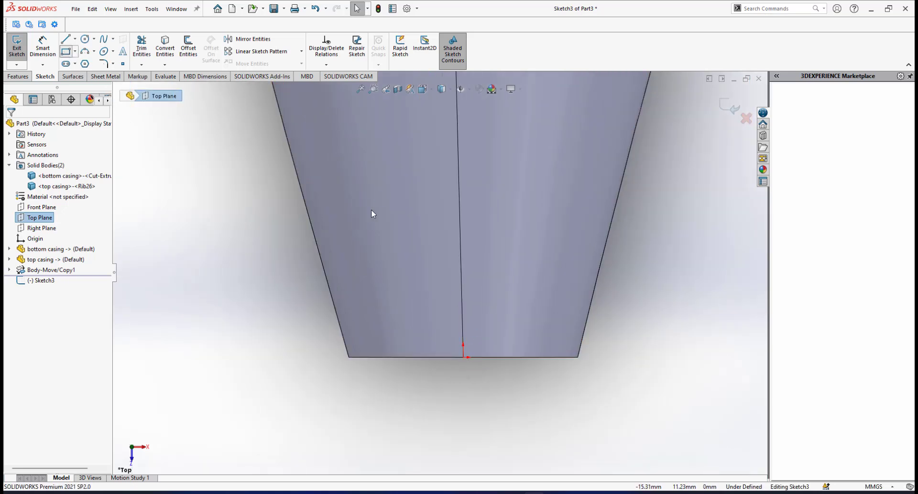
left_click(463, 357)
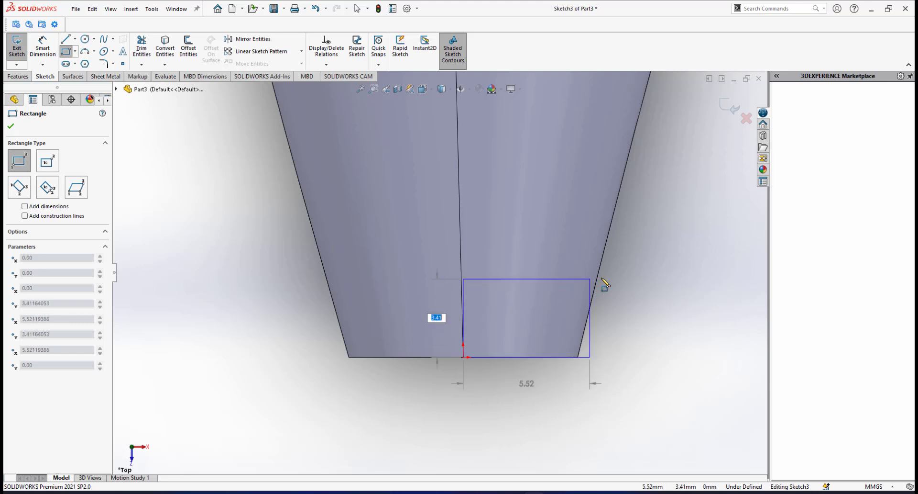
left_click(644, 269)
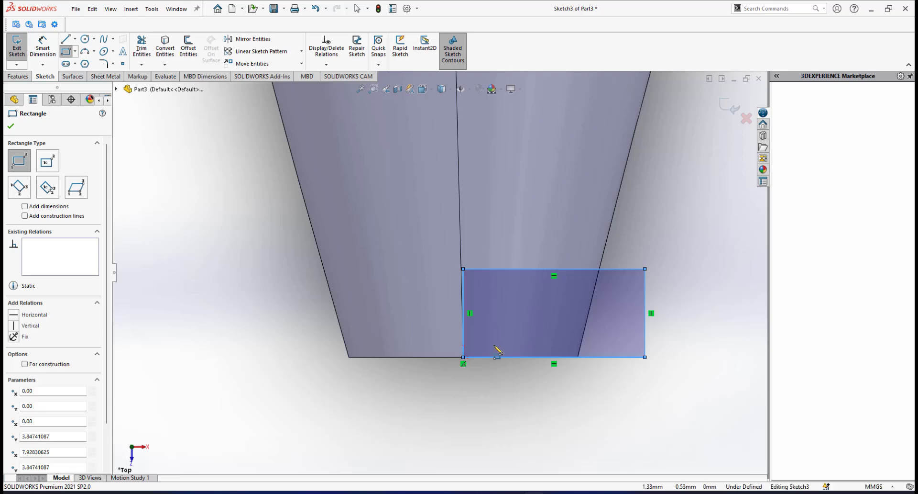
Dimension the rectangle's lower horizontal edge to 8 mm.
scroll(553, 345, "up", 1)
right_click(681, 236)
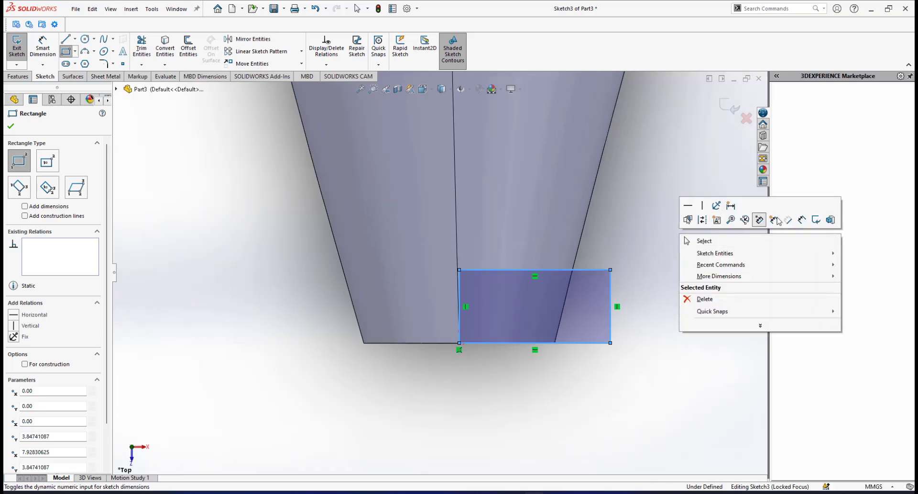
left_click(806, 221)
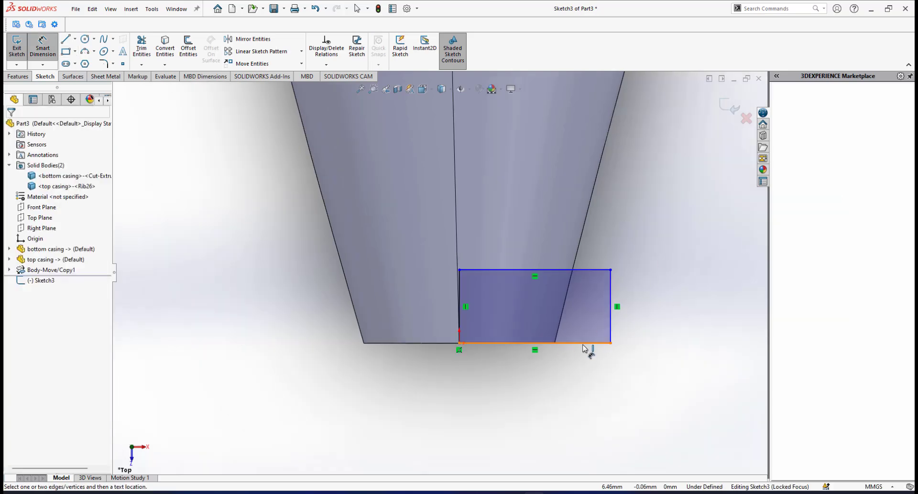
left_click(588, 344)
left_click(540, 378)
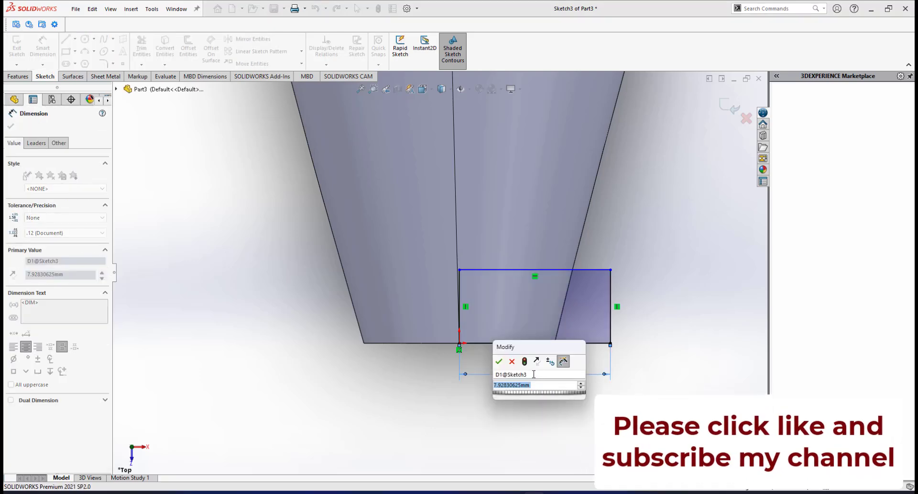
type("8")
key("Return")
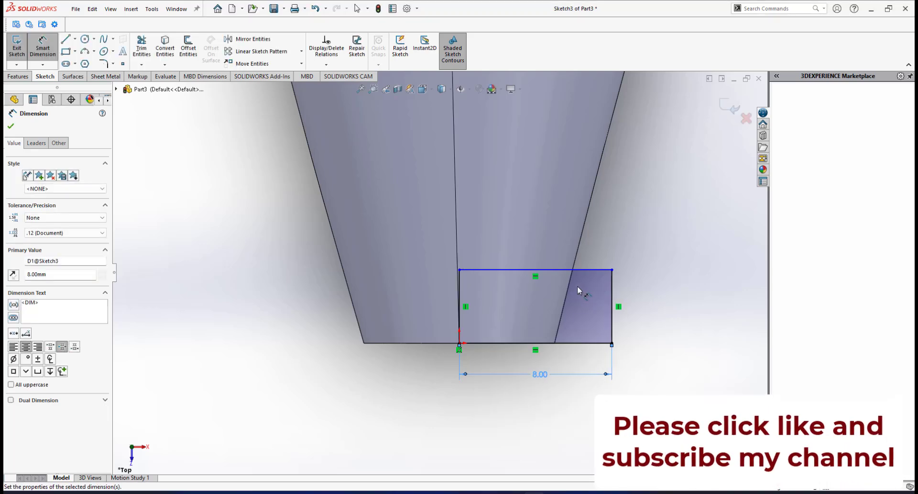
Dimension the rectangle's outer vertical edge to 4 mm.
left_click(613, 302)
left_click(644, 310)
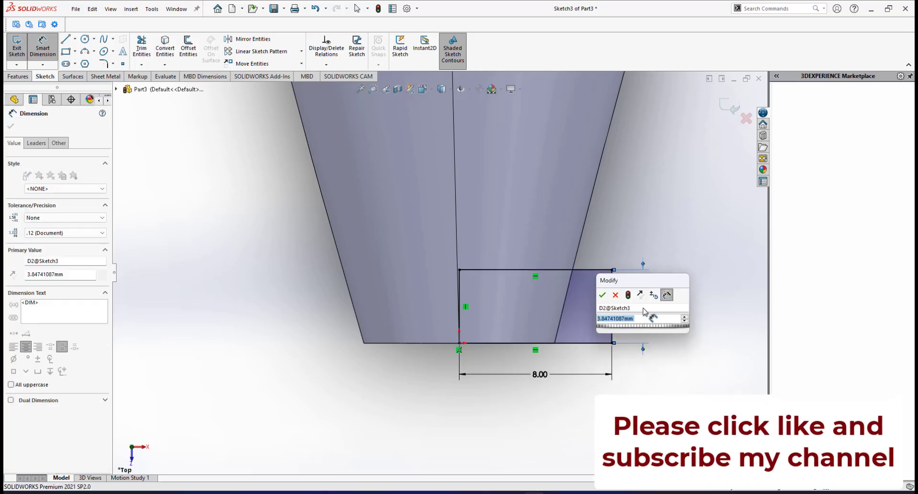
type("4")
key("Return")
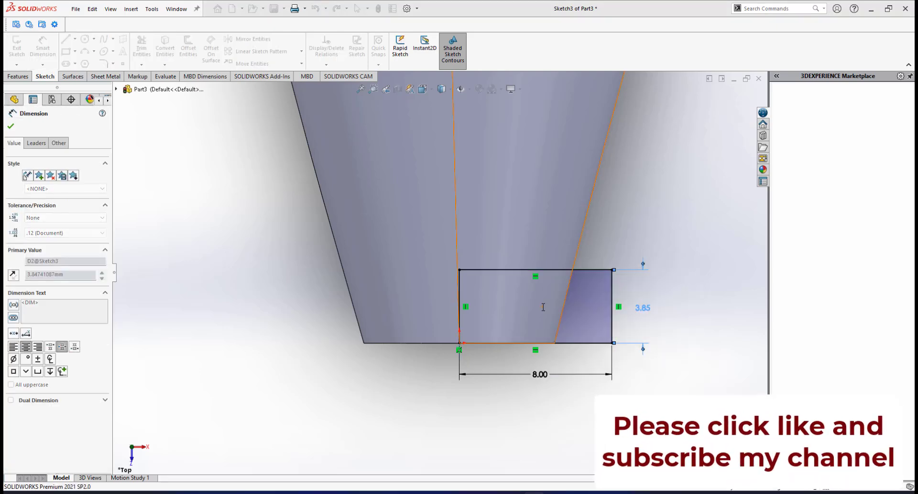
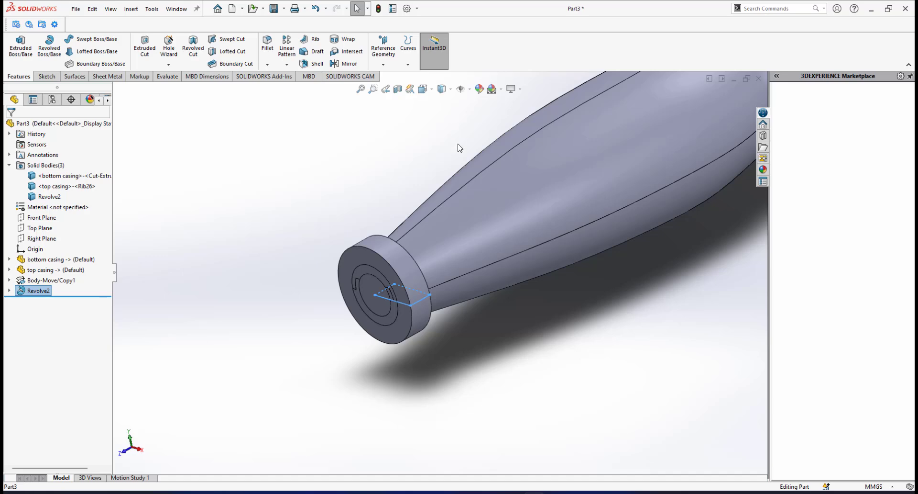
Intersect the top casing, bottom casing and revolved disc bodies, creating both intersecting and internal regions.
scroll(429, 168, "down", 1)
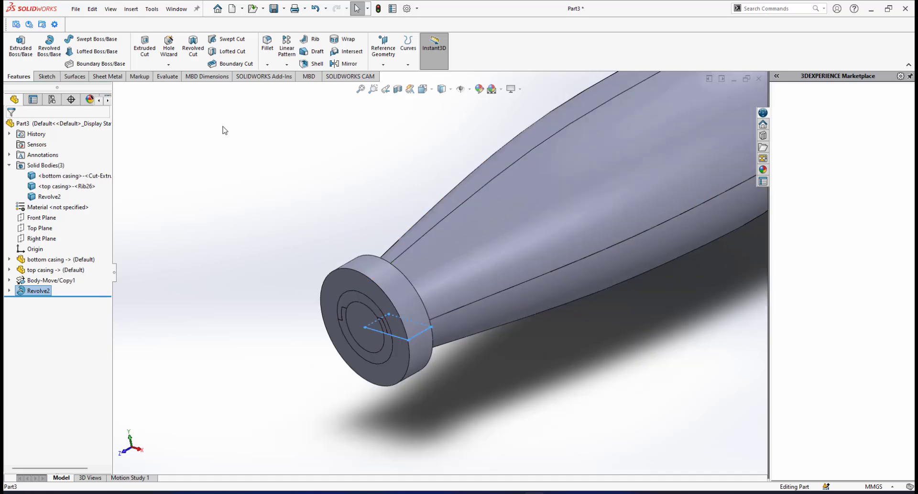
left_click(132, 10)
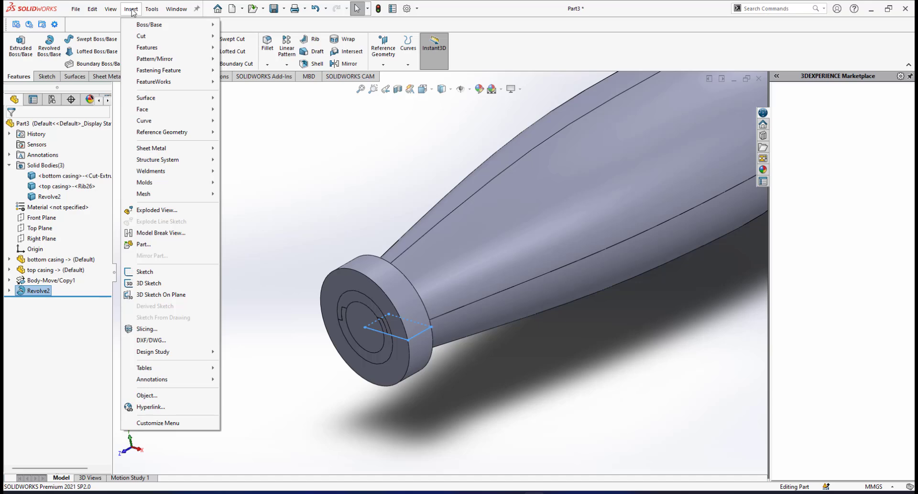
mouse_move(148, 47)
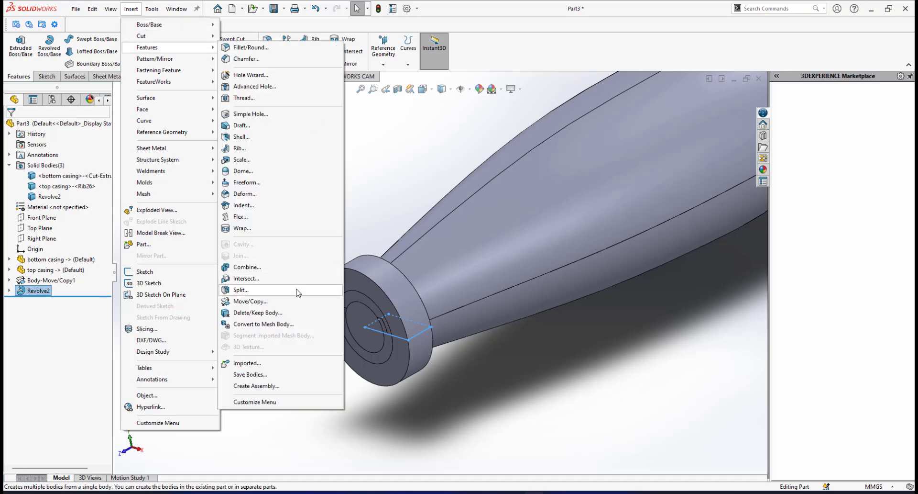
left_click(261, 278)
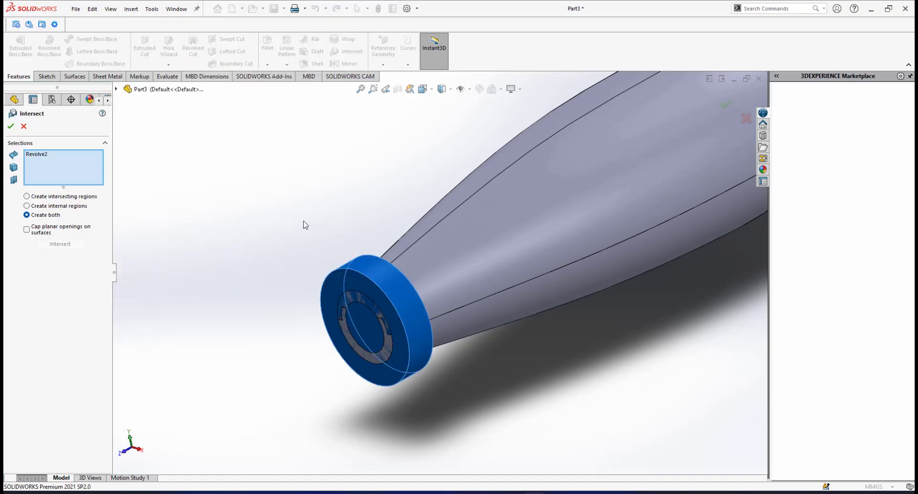
right_click(46, 160)
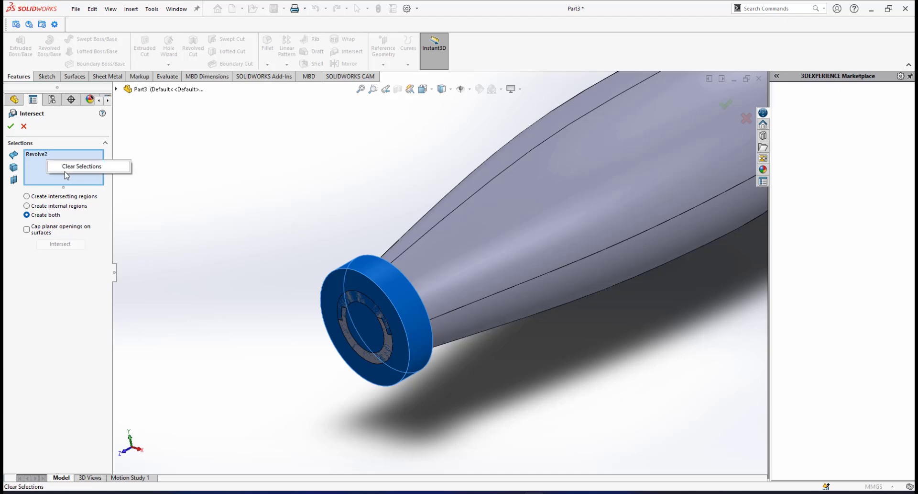
left_click(67, 169)
left_click(486, 225)
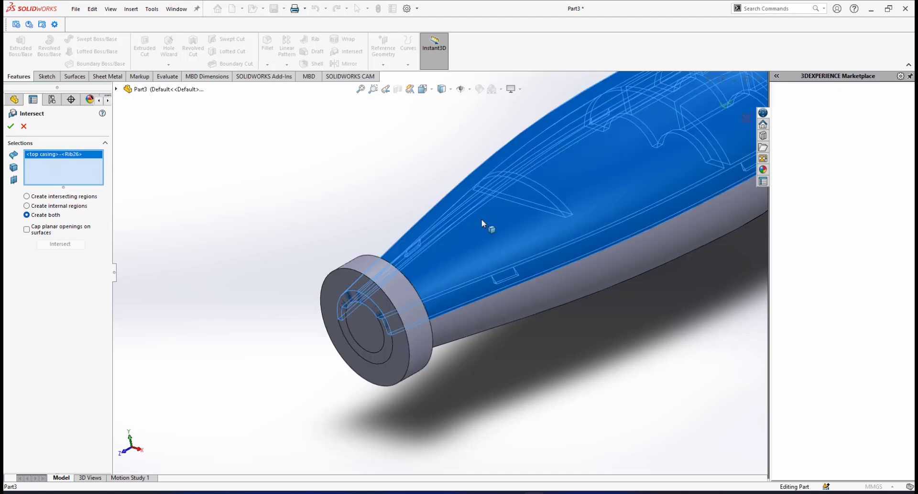
left_click(481, 311)
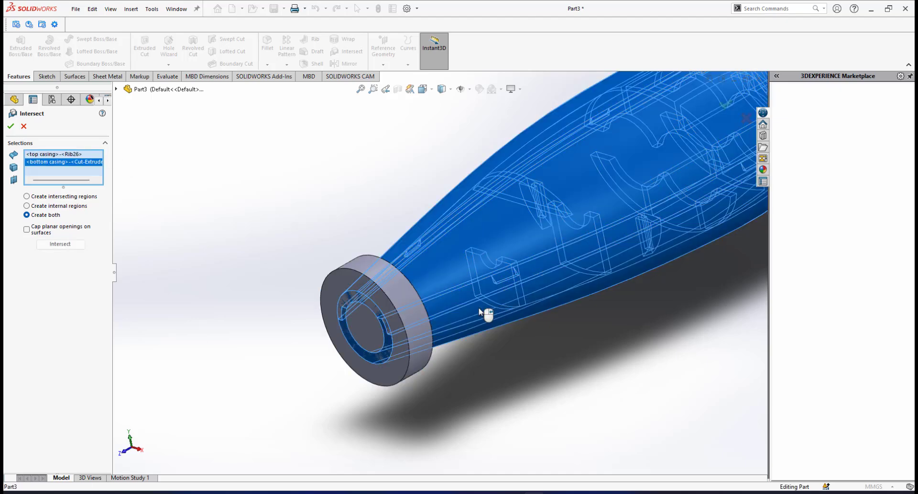
left_click(337, 280)
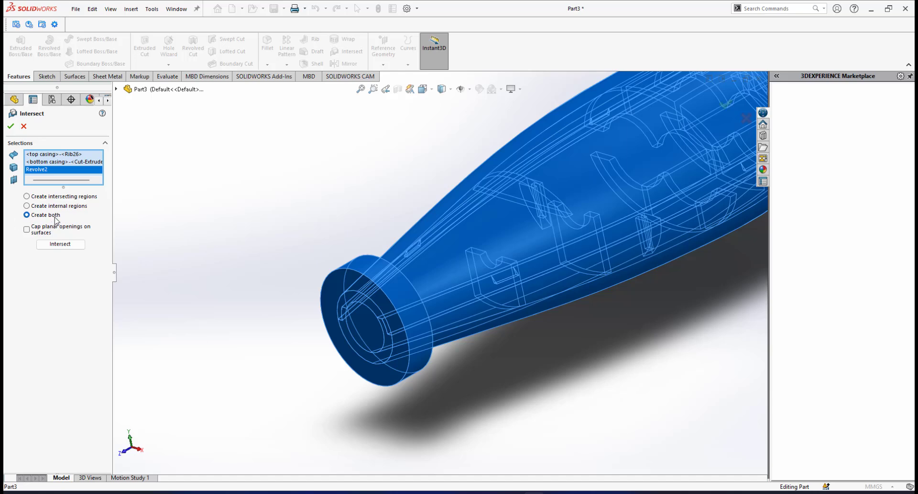
left_click(57, 244)
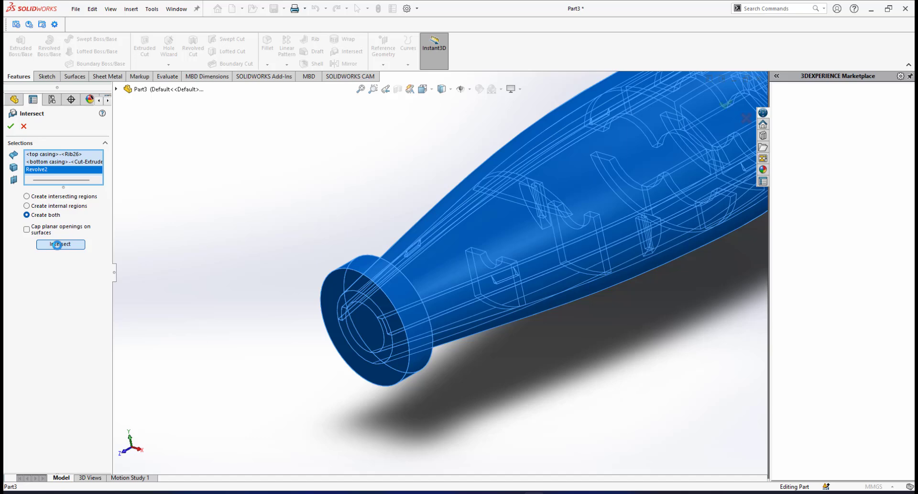
Exclude Regions 1, 2 and 3 from the Intersect result, removing the disc's outer ring from the solution.
scroll(541, 274, "up", 3)
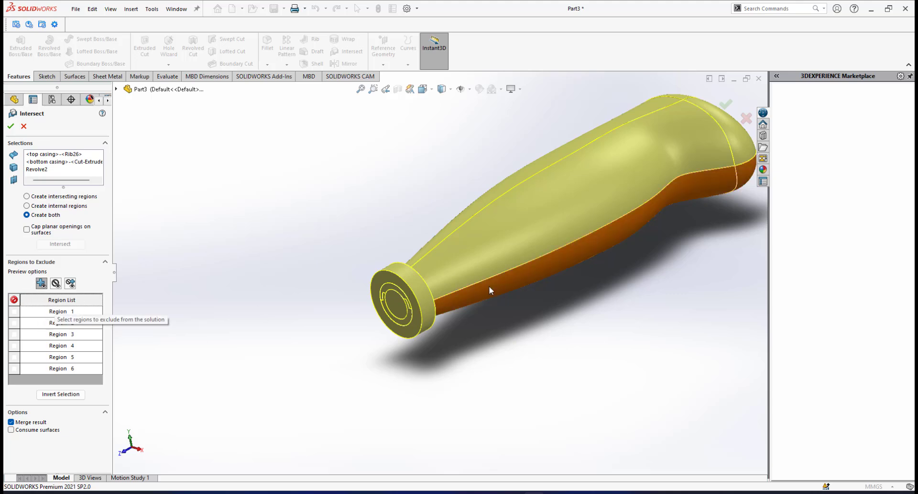
scroll(492, 282, "up", 2)
scroll(494, 278, "down", 2)
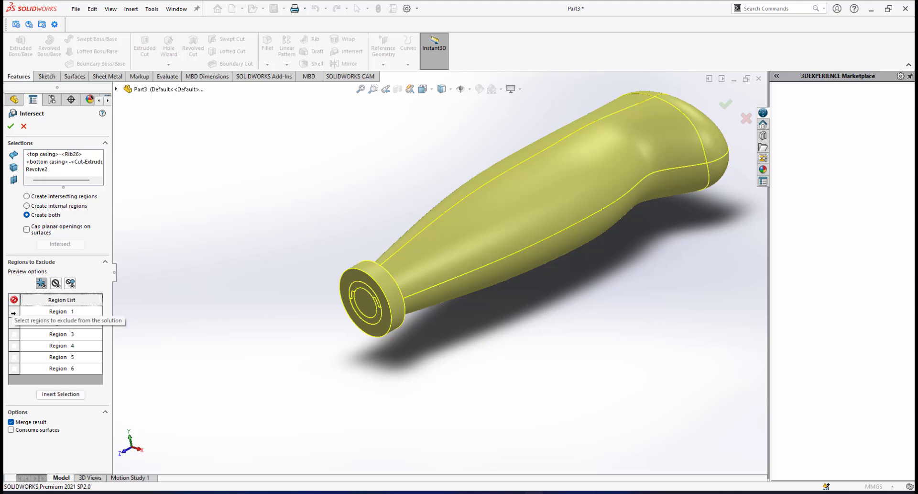
left_click(14, 314)
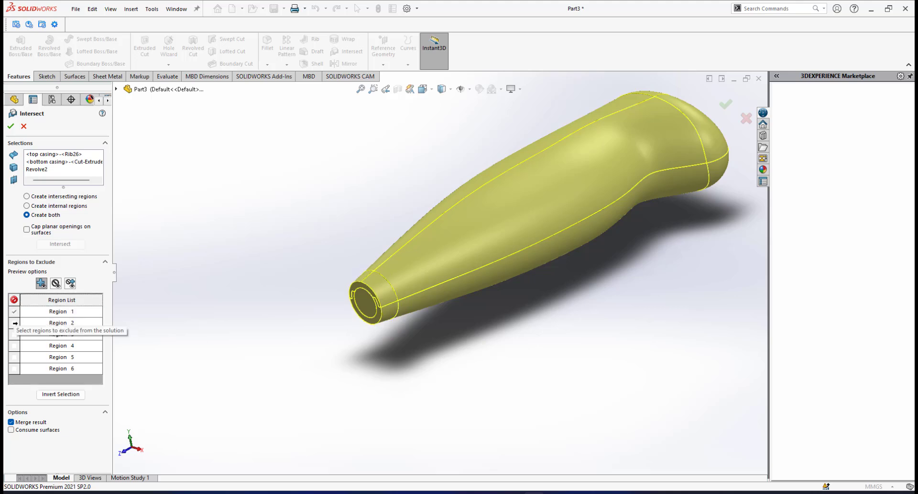
left_click(30, 323)
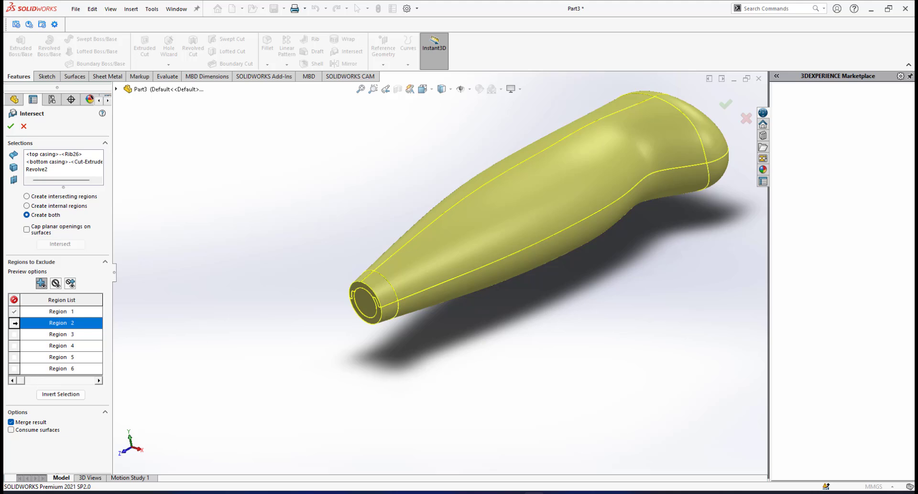
left_click(12, 332)
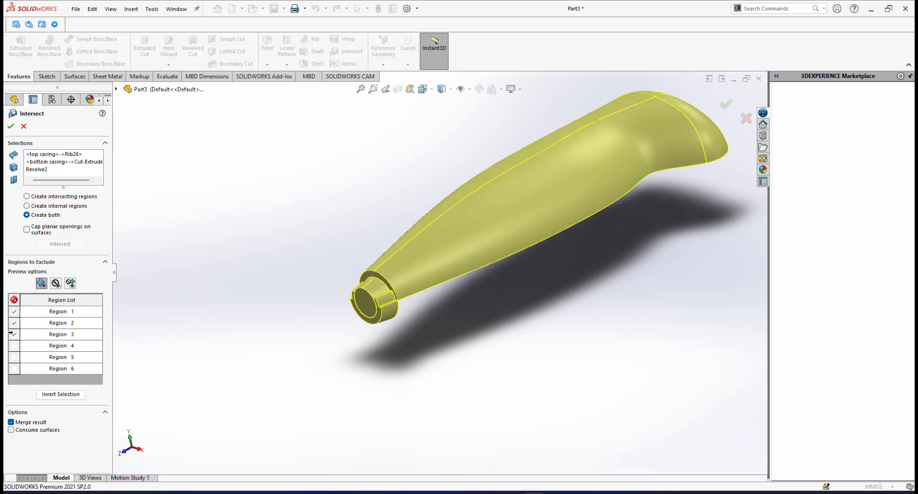
left_click(15, 335)
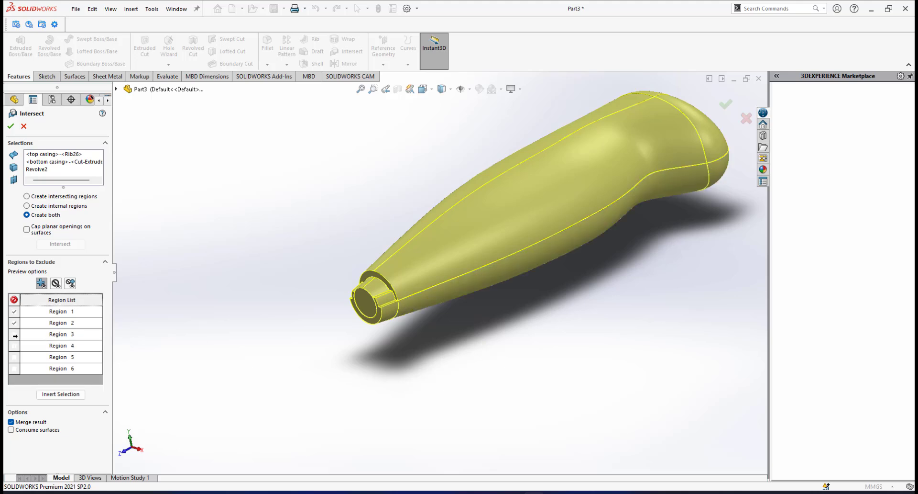
left_click(14, 334)
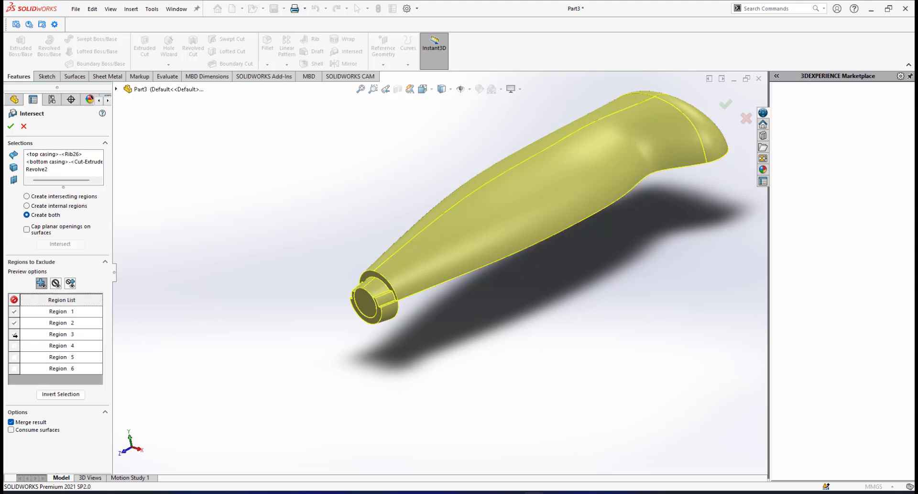
Exclude Regions 5 and 6 from the Intersect result while leaving Region 4 included.
left_click(14, 344)
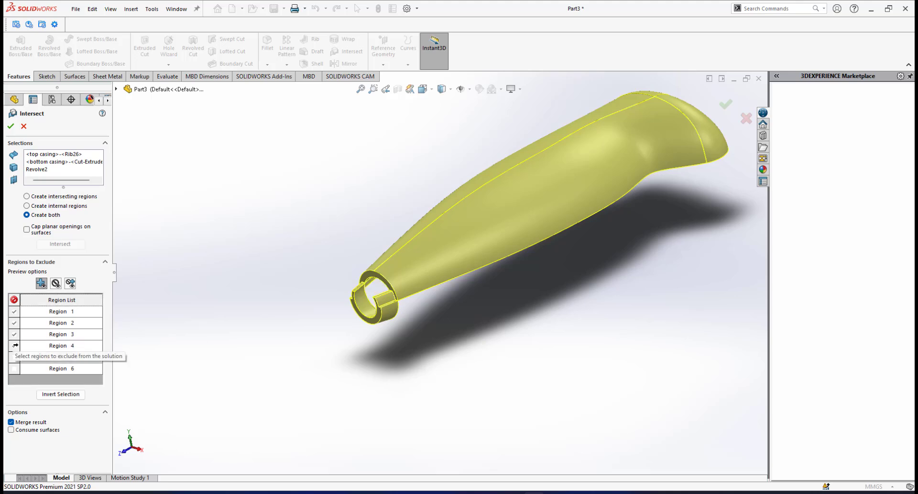
left_click(15, 344)
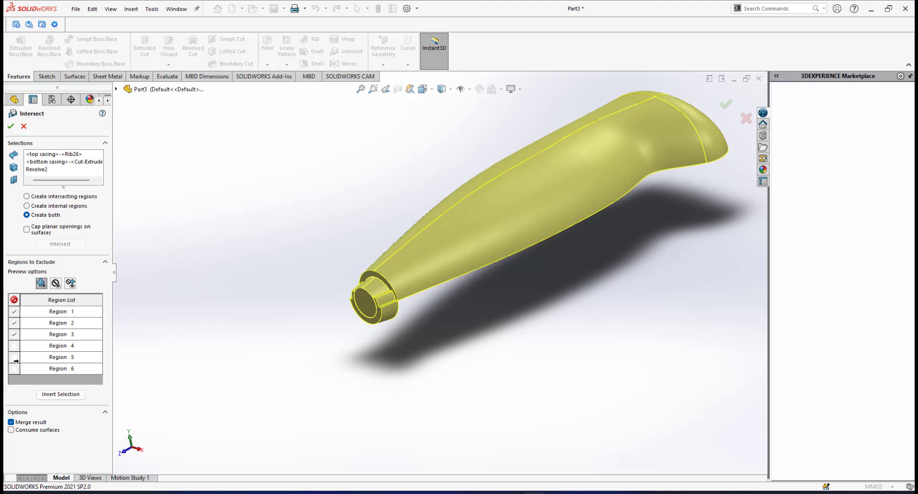
left_click(15, 357)
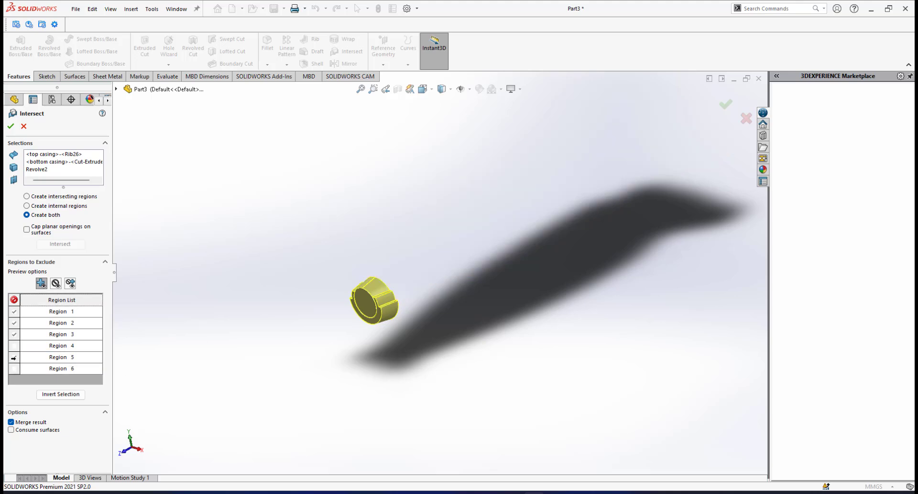
left_click(15, 369)
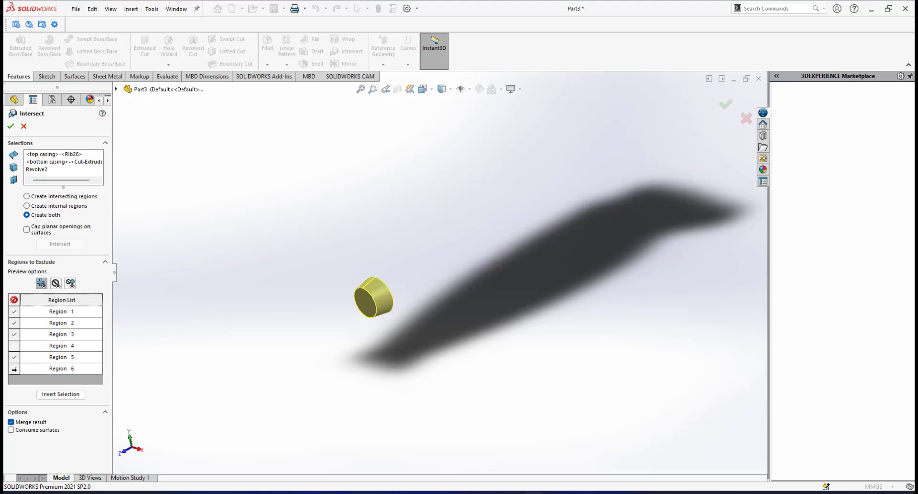
Check the tapered plug preview and finish the Intersect feature with Region 4 as the only kept region.
scroll(380, 294, "down", 4)
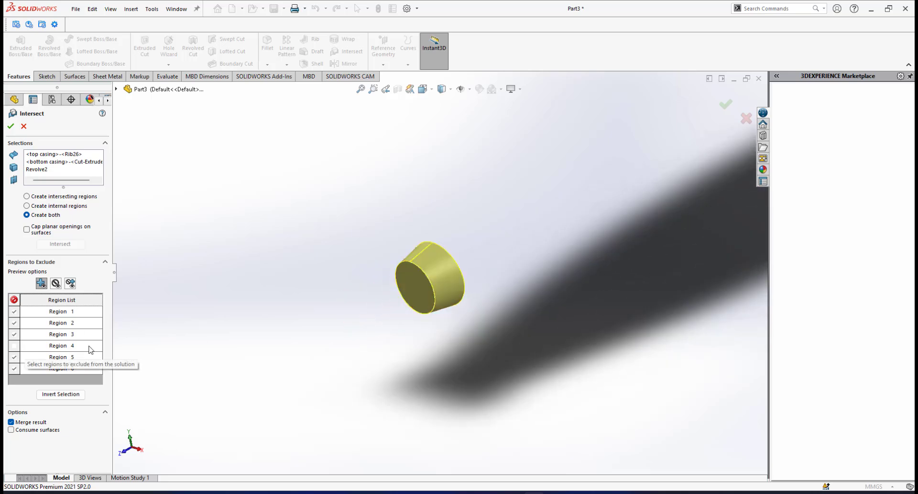
left_click(12, 345)
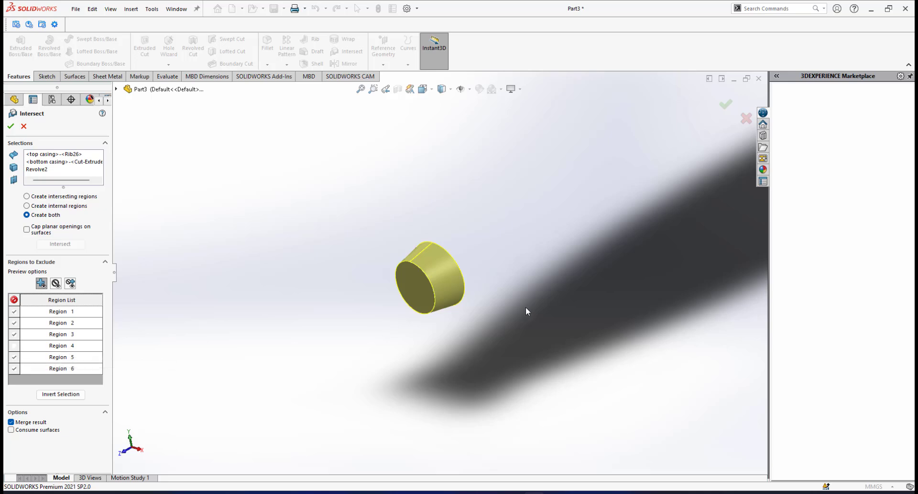
scroll(429, 258, "down", 2)
scroll(435, 258, "up", 1)
scroll(437, 260, "down", 1)
scroll(456, 294, "up", 3)
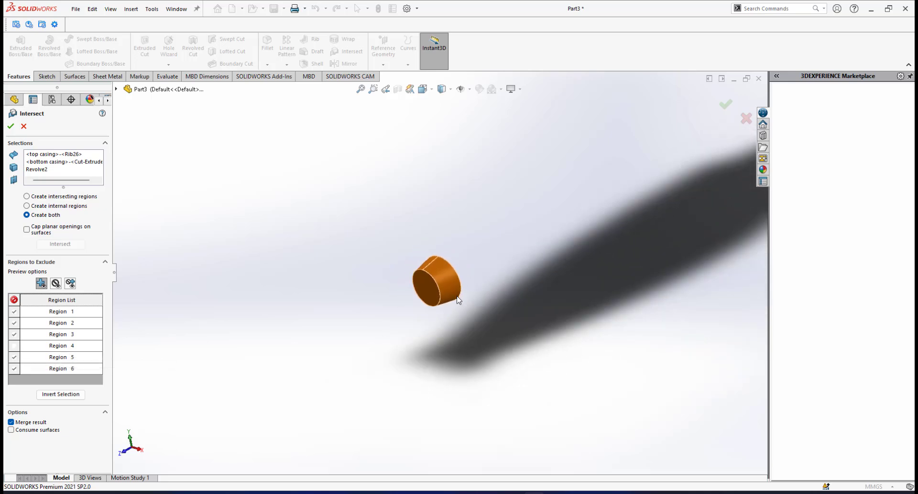
scroll(457, 288, "down", 2)
scroll(458, 290, "up", 1)
scroll(416, 272, "down", 1)
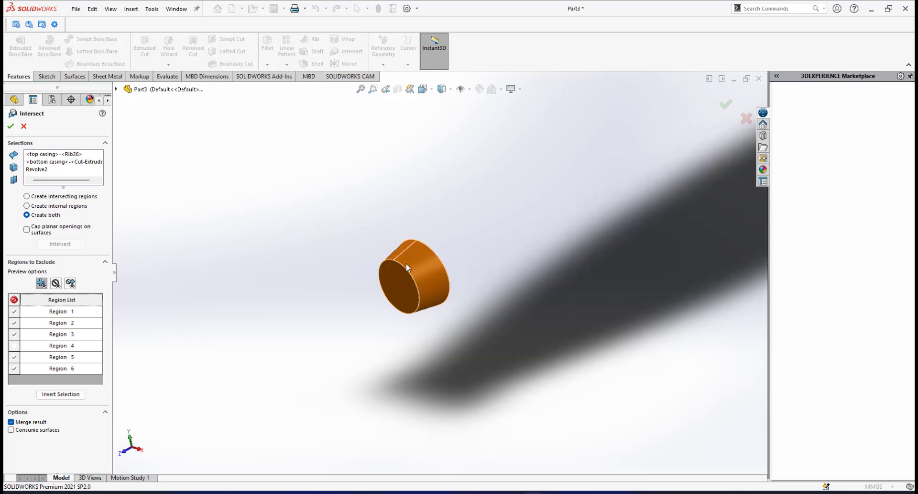
scroll(406, 264, "down", 1)
scroll(450, 282, "up", 2)
scroll(452, 282, "down", 2)
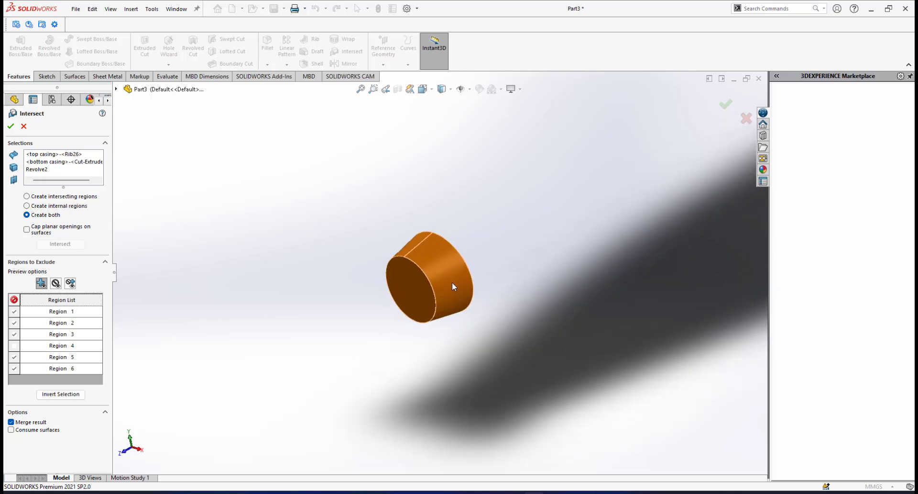
left_click(10, 126)
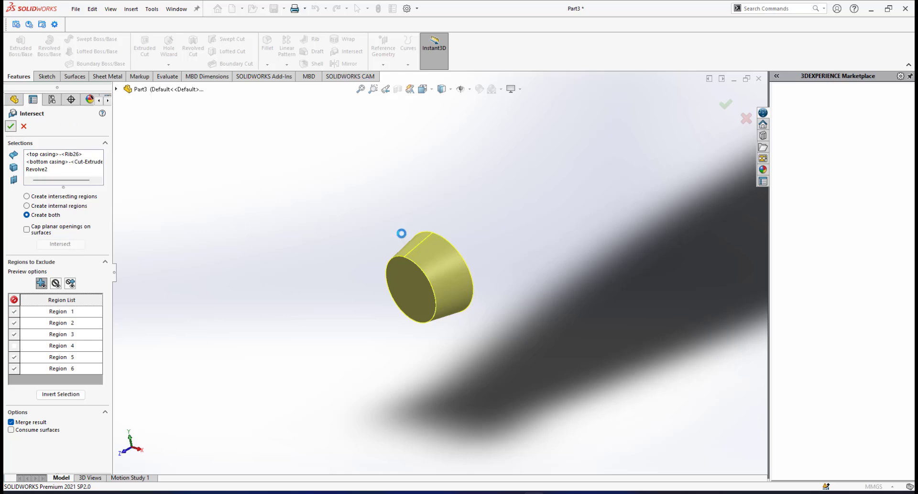
Examine the tapered plug body from several angles.
scroll(443, 271, "up", 3)
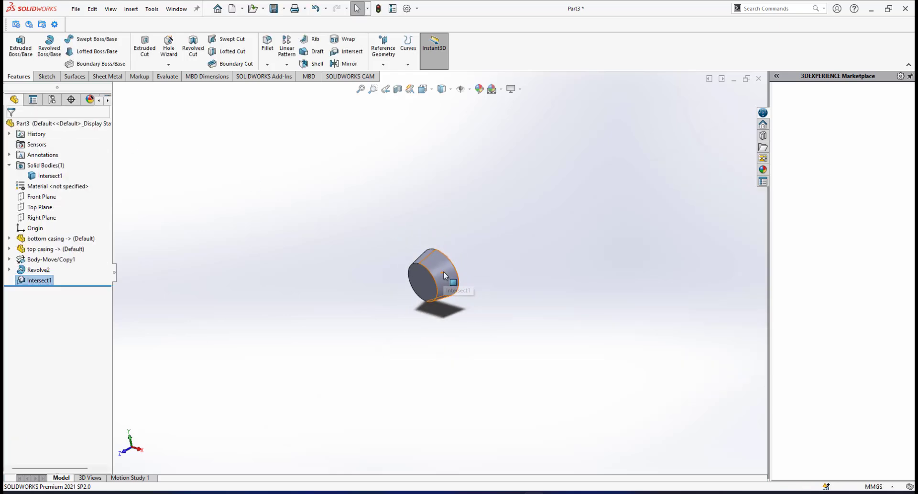
middle_click_drag(443, 271, 296, 271)
scroll(441, 278, "down", 3)
scroll(406, 274, "down", 2)
mouse_move(387, 268)
middle_mouse_down()
mouse_move(401, 262)
mouse_move(377, 270)
middle_mouse_up()
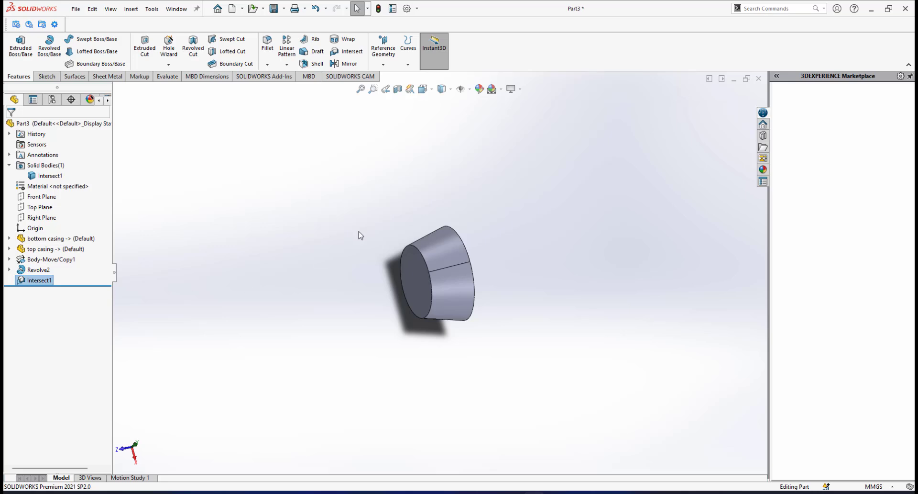
scroll(406, 234, "down", 2)
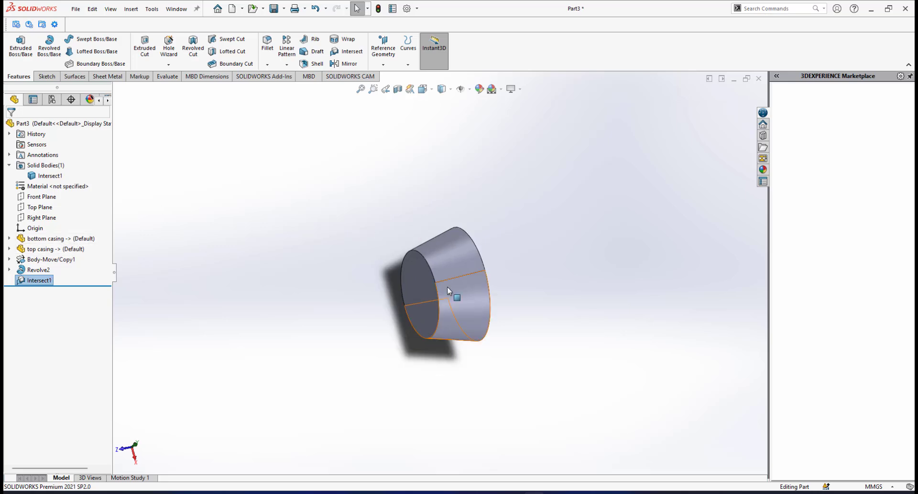
scroll(449, 290, "up", 2)
middle_click_drag(448, 290, 435, 281)
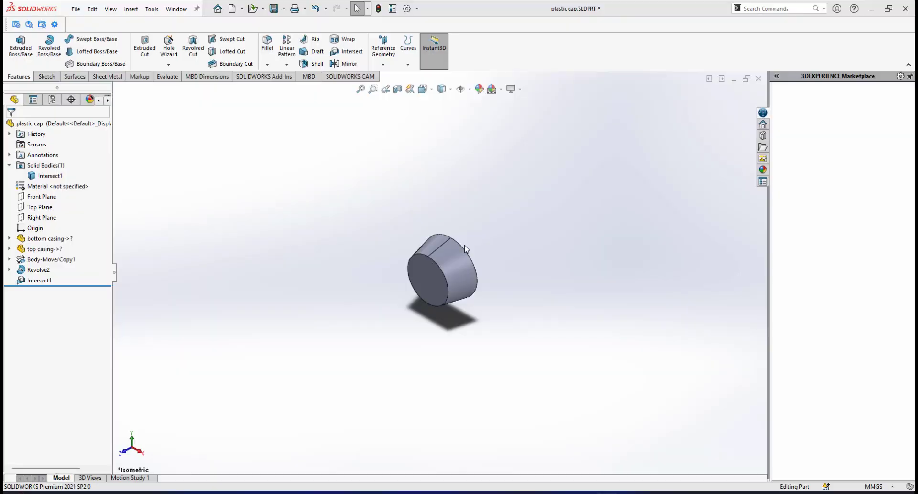
scroll(398, 272, "up", 1)
scroll(398, 272, "down", 1)
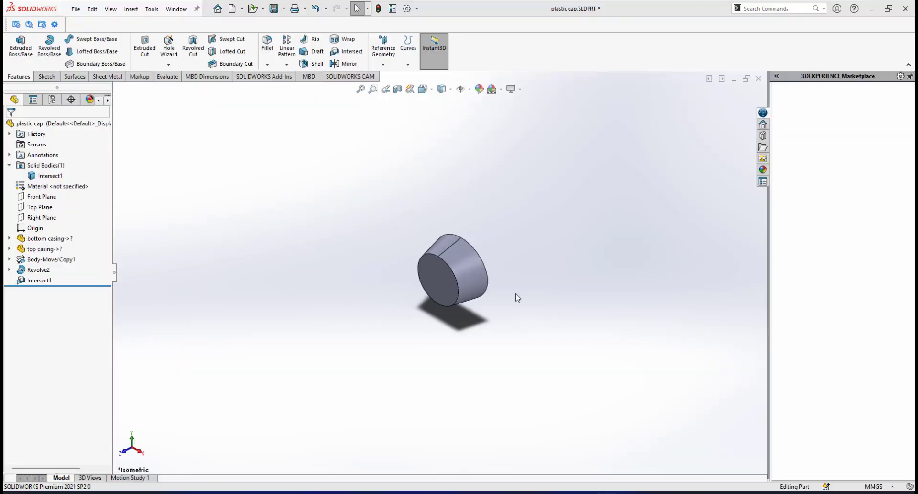
Save the part as "plastic cap", replacing the existing file of that name.
left_click(74, 12)
left_click(95, 125)
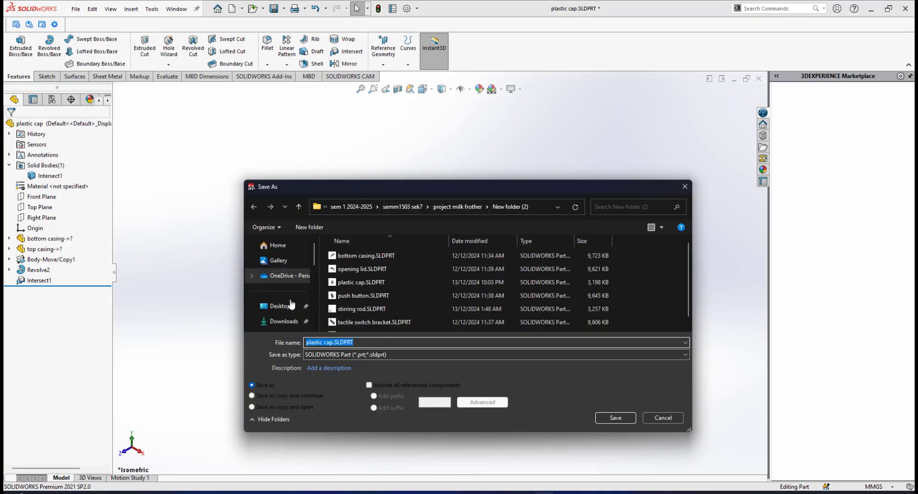
type("pla")
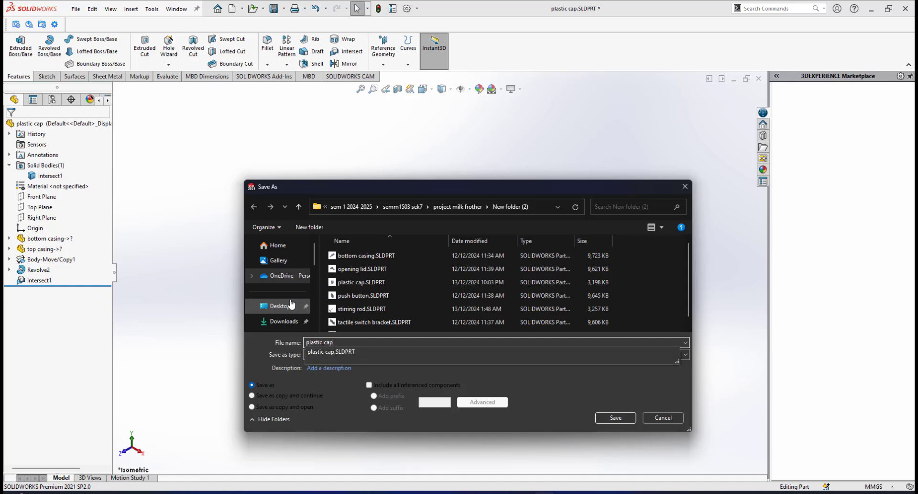
type("stic cap")
key("Return")
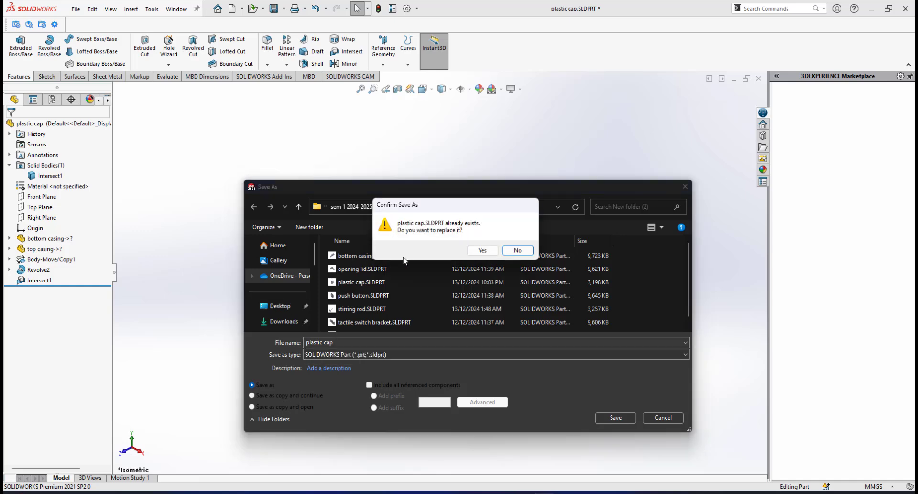
left_click(483, 249)
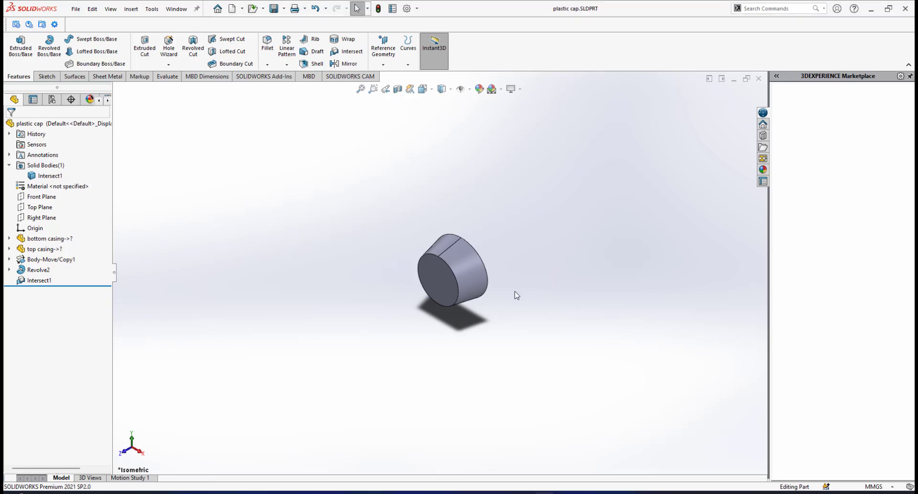
scroll(462, 271, "up", 2)
scroll(461, 271, "down", 2)
scroll(434, 274, "up", 2)
scroll(433, 274, "down", 2)
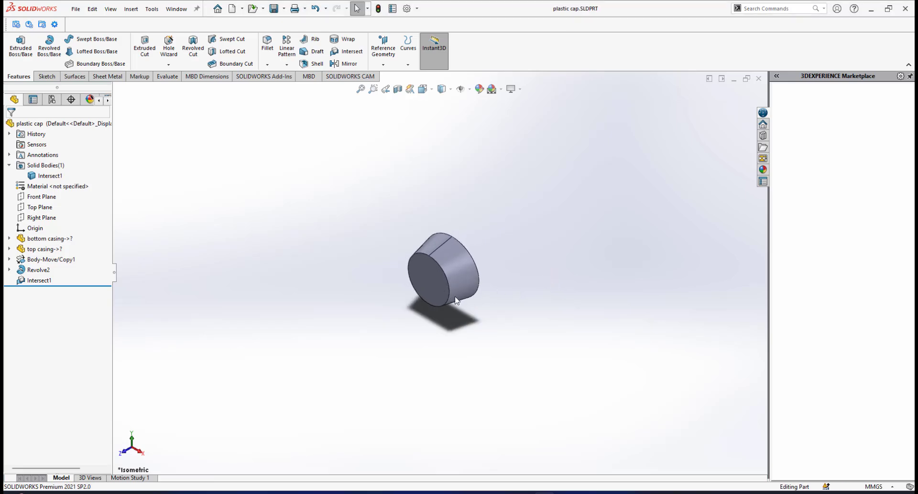
scroll(455, 297, "up", 2)
scroll(455, 297, "down", 1)
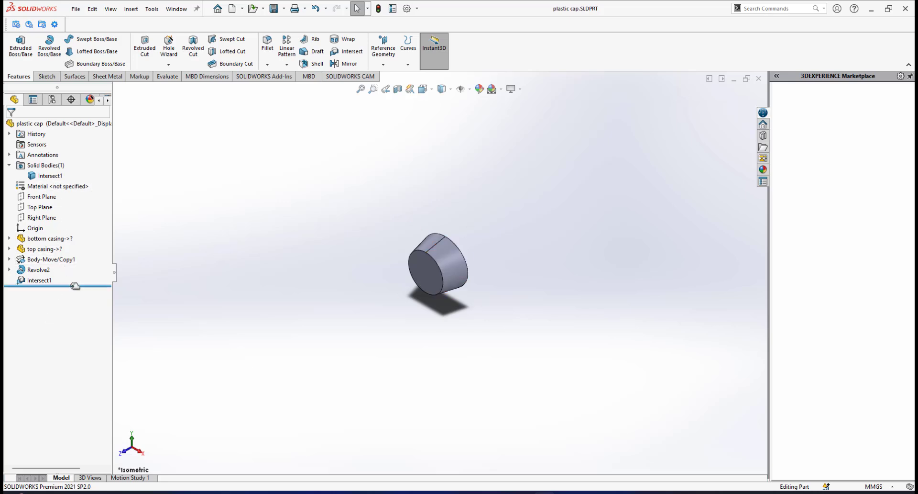
Roll the feature history back to just after the body move, before the revolved disc and the Intersect feature.
left_click_drag(76, 285, 69, 264)
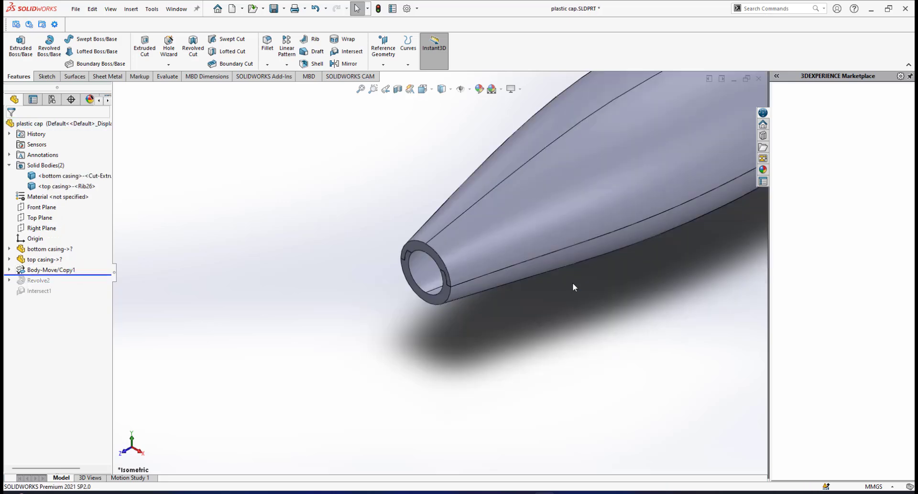
scroll(567, 269, "up", 3)
scroll(485, 234, "down", 5)
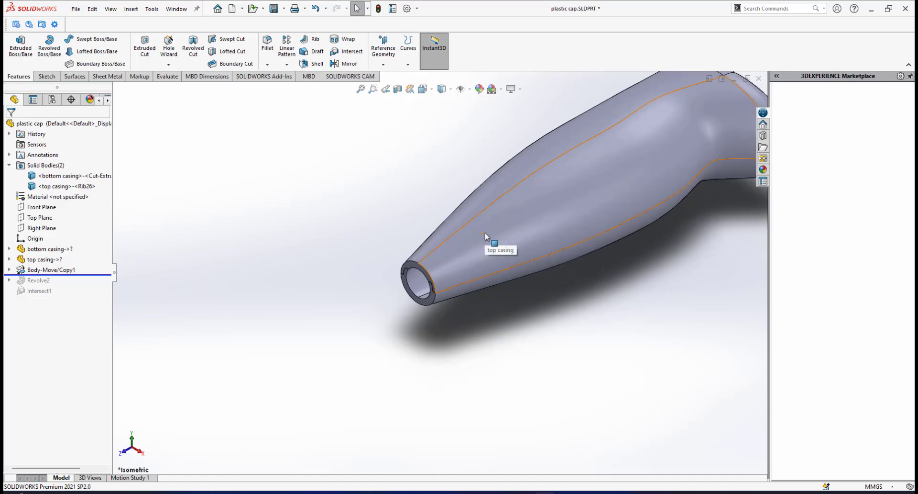
Measure the radius of the bottom casing's outer arc edge at the narrow open end.
scroll(402, 319, "up", 1)
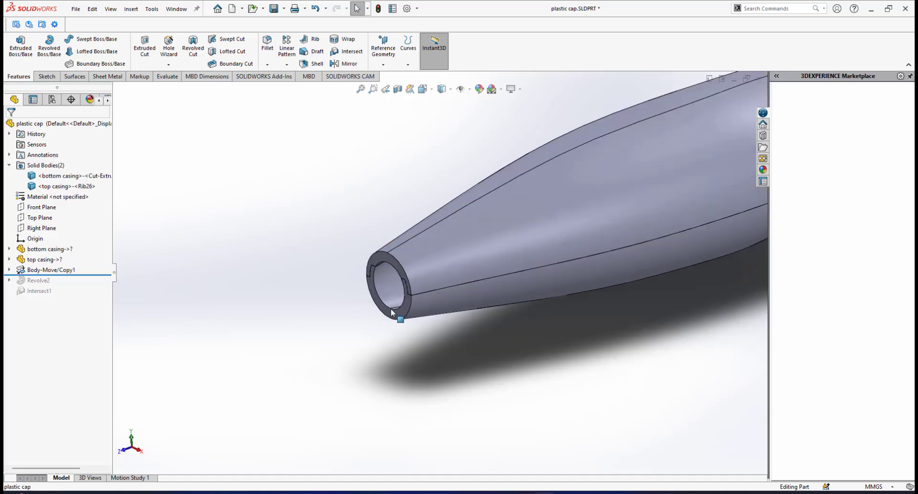
scroll(400, 324, "down", 2)
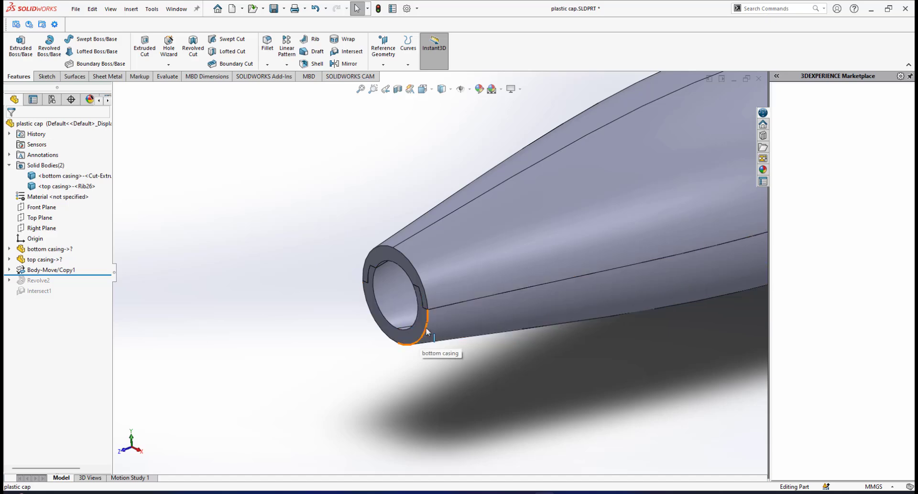
left_click(160, 77)
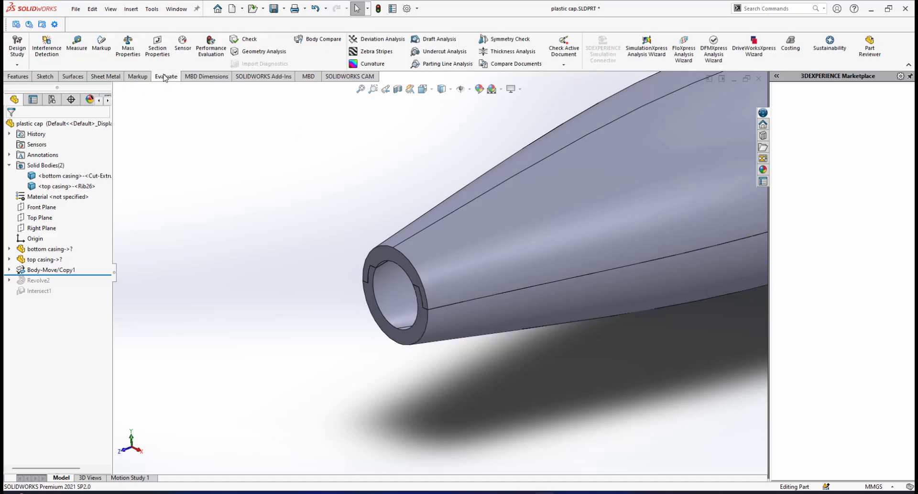
left_click(77, 45)
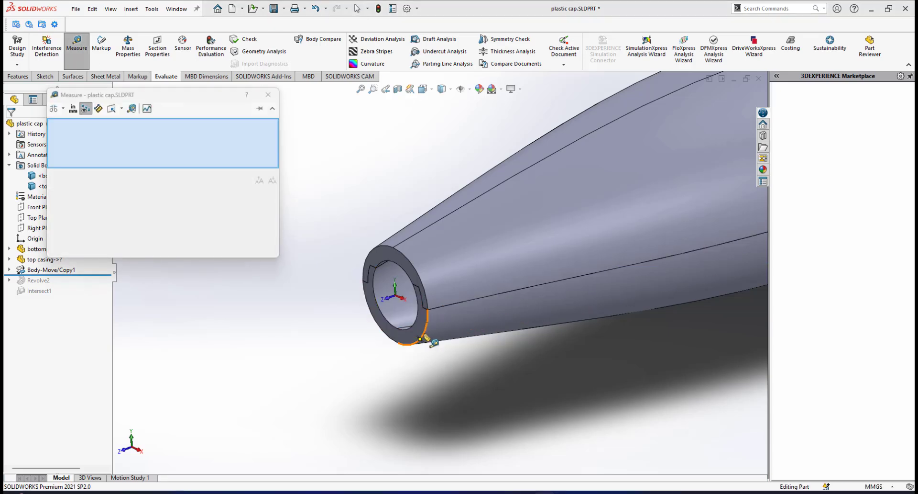
left_click(425, 335)
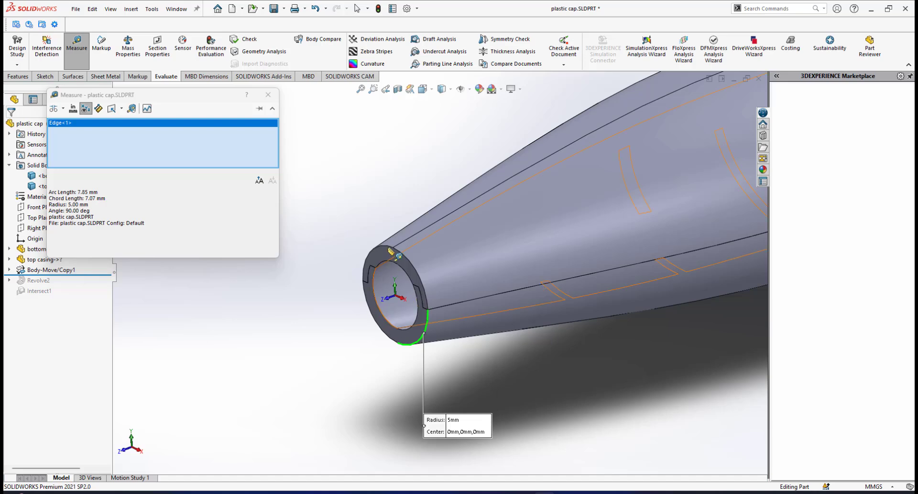
Finish measuring and roll the feature history forward to the end, past the revolved disc and the Intersect feature.
left_click(268, 95)
scroll(544, 302, "up", 3)
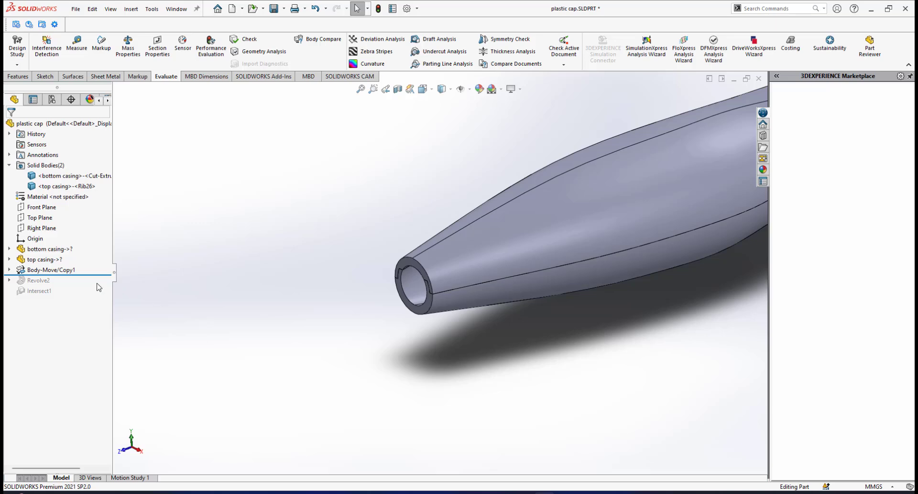
left_click_drag(98, 275, 98, 286)
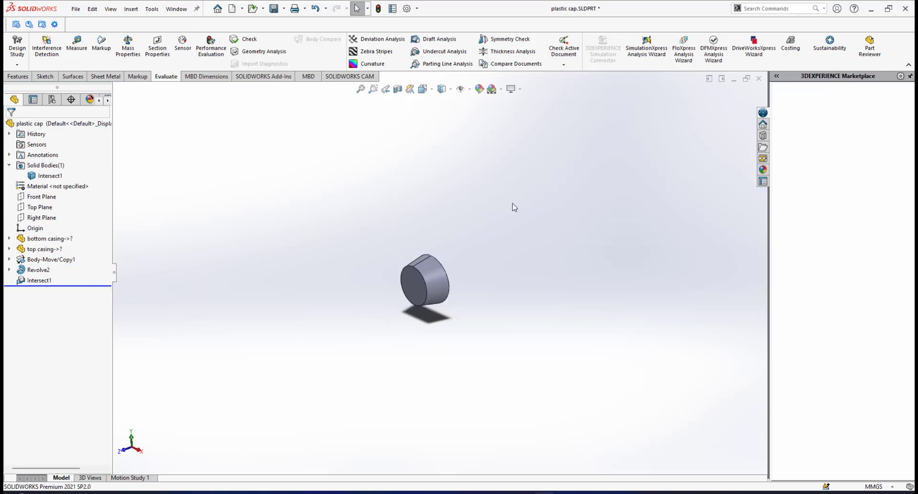
Sketch a circle about 12.4 mm in diameter, centred on the origin, on the plug's narrow end face.
scroll(466, 260, "up", 2)
scroll(438, 283, "down", 3)
middle_click_drag(431, 253, 427, 255)
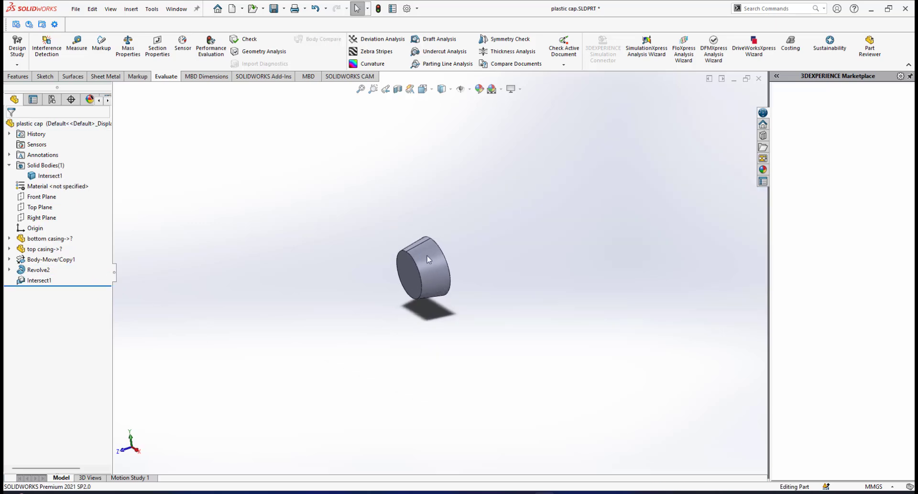
scroll(427, 258, "down", 2)
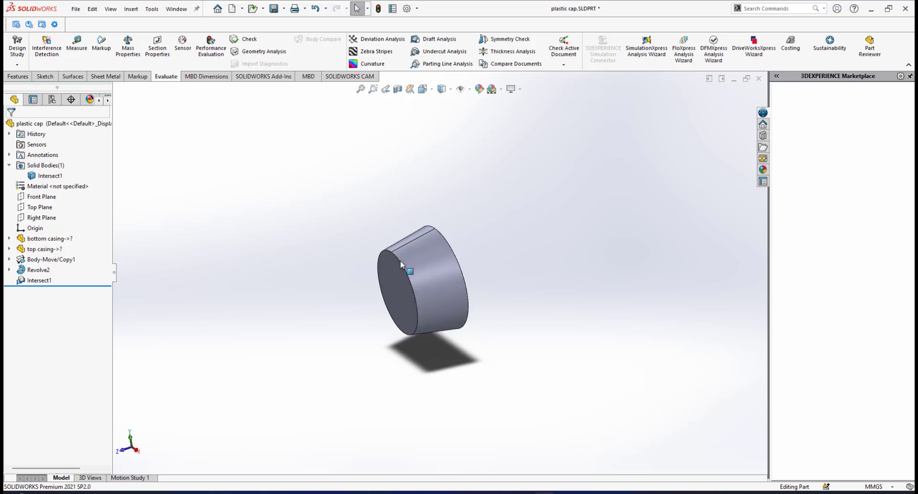
middle_click_drag(476, 237, 403, 293)
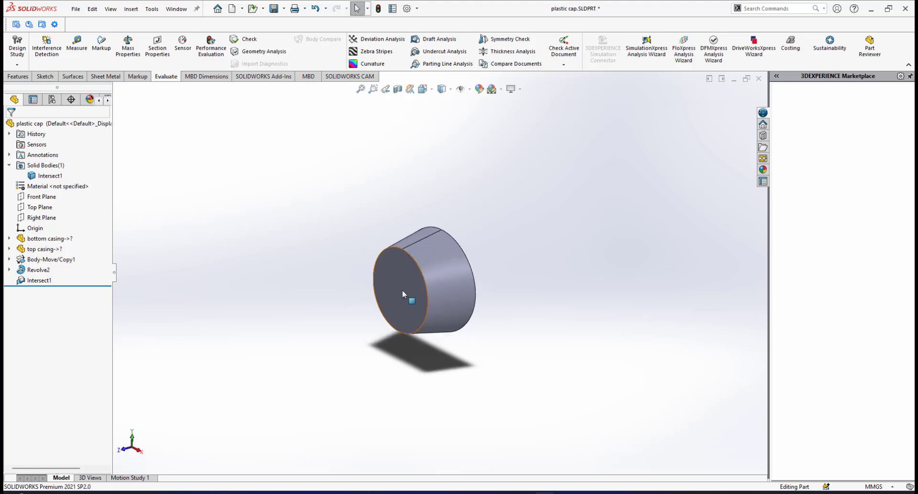
left_click(404, 287)
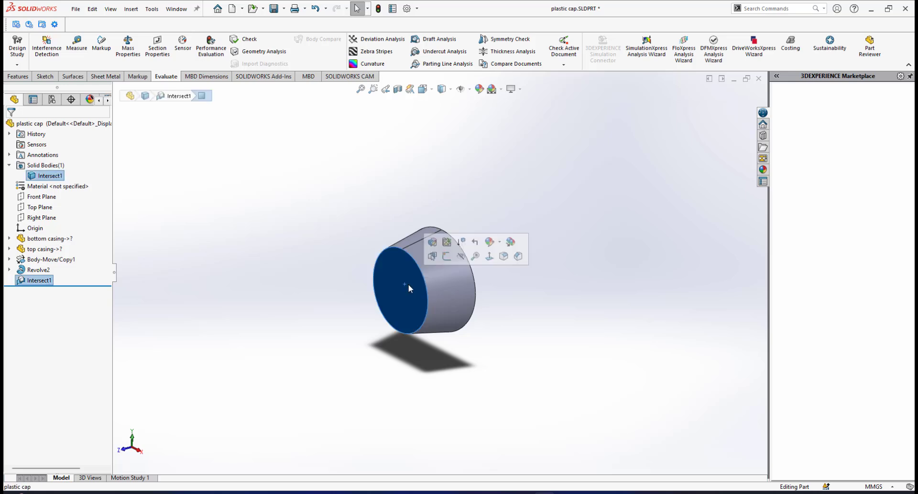
left_click(449, 257)
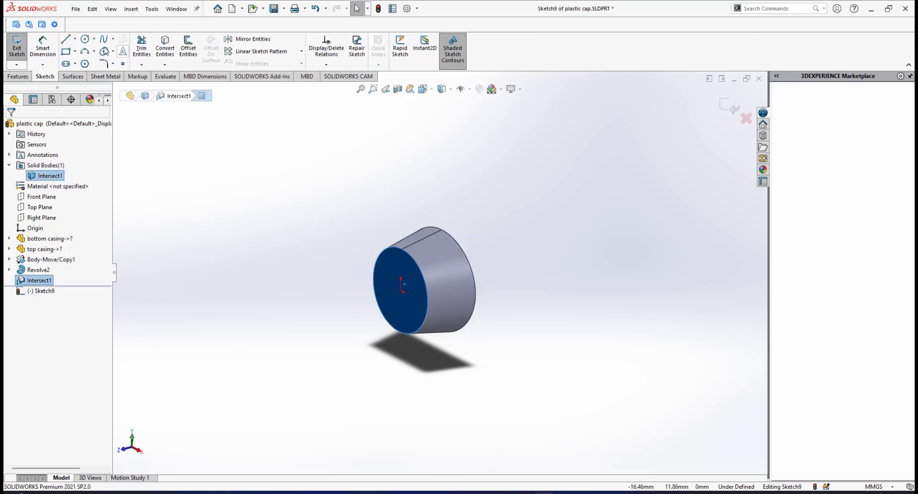
left_click(84, 39)
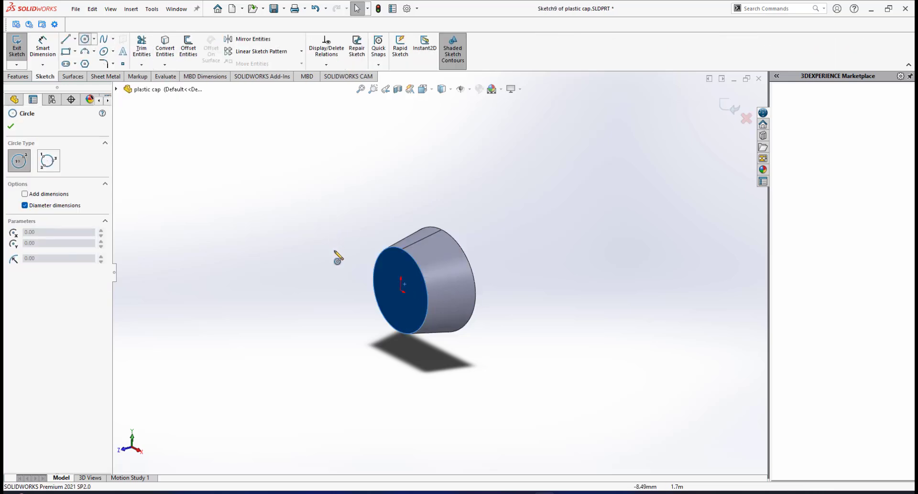
left_click(402, 289)
left_click(433, 241)
Set the circle's diameter to 10 mm and extrude it 0.10 mm outward, merged with the plug.
right_click(477, 147)
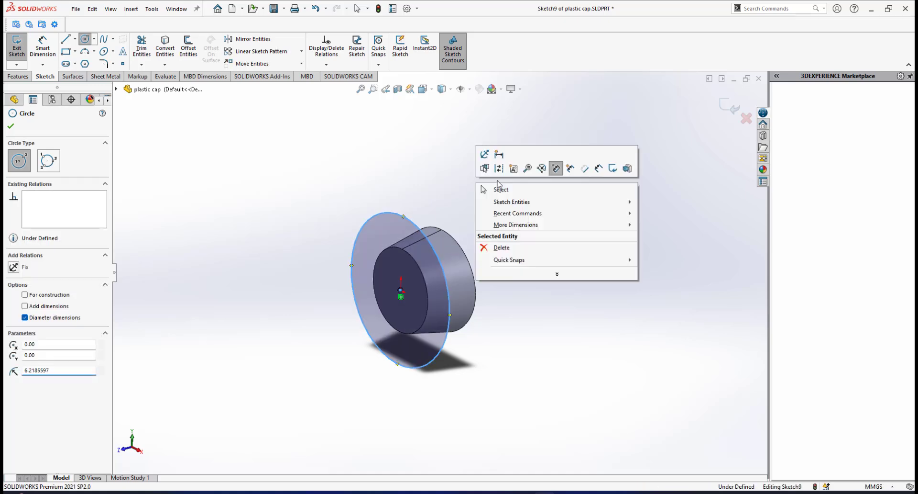
left_click(599, 168)
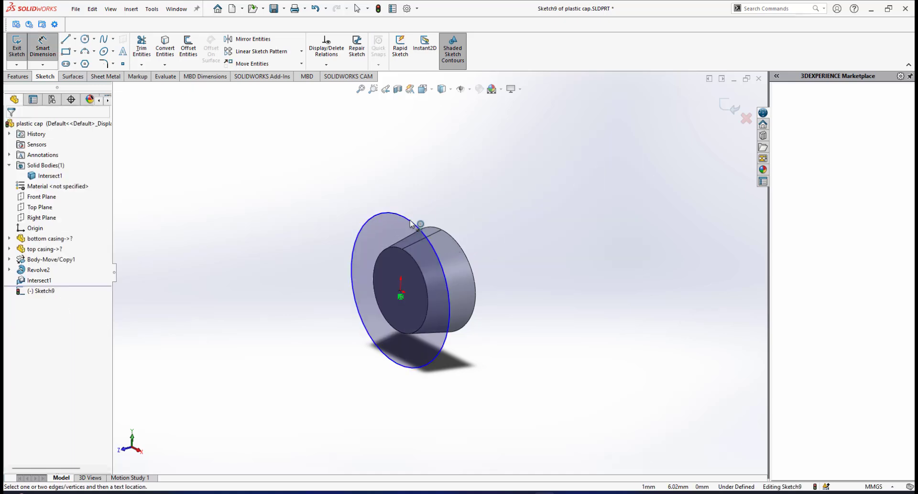
left_click(432, 238)
left_click(336, 260)
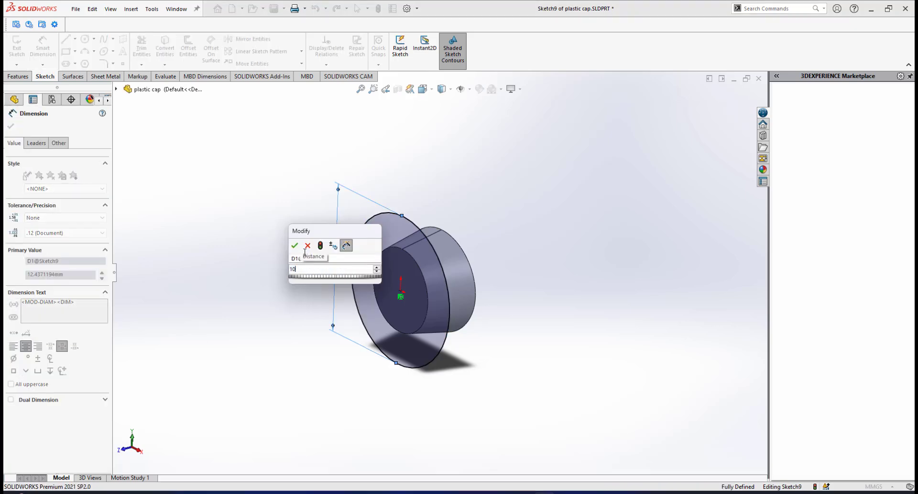
key("Return")
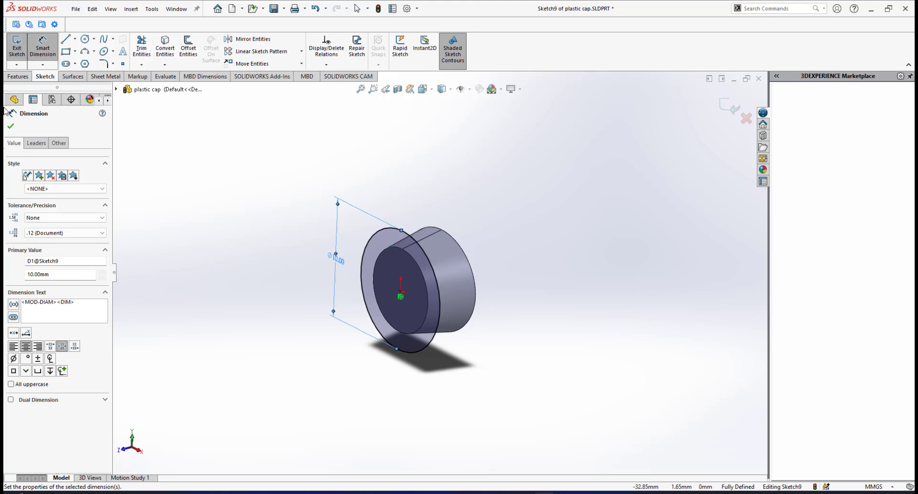
left_click(15, 78)
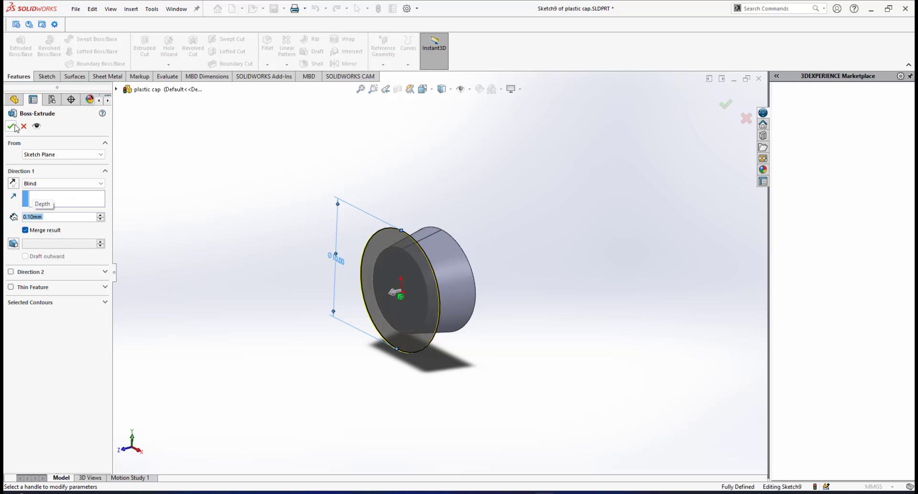
left_click(11, 126)
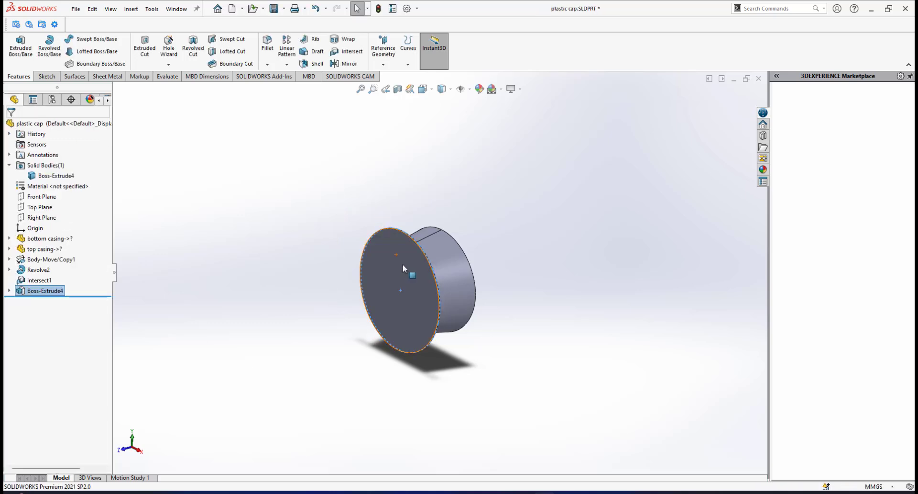
Start a Dome feature on the outer face of the thin 10 mm disc.
middle_click_drag(416, 281, 395, 256)
scroll(408, 249, "down", 3)
left_click(407, 294)
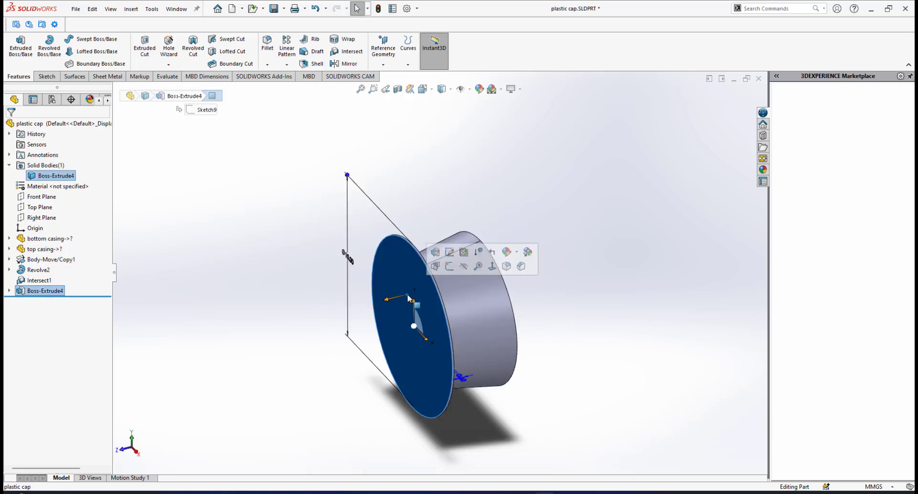
left_click(131, 9)
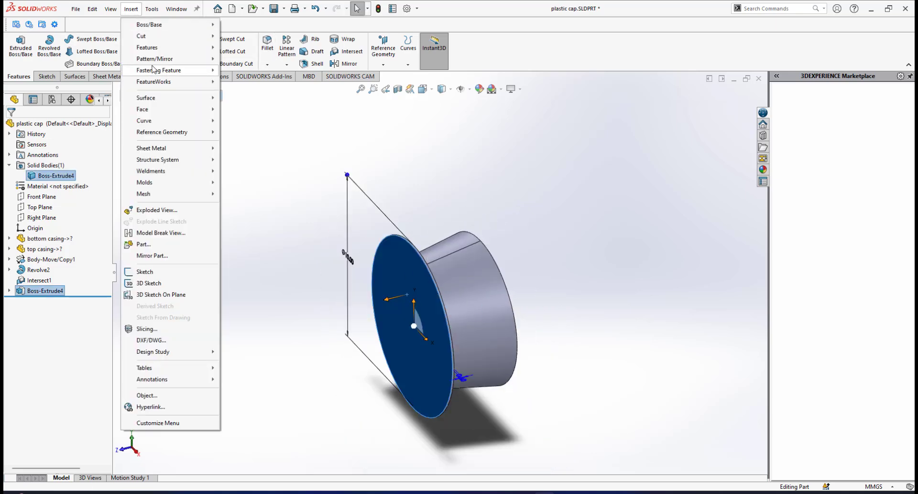
mouse_move(158, 49)
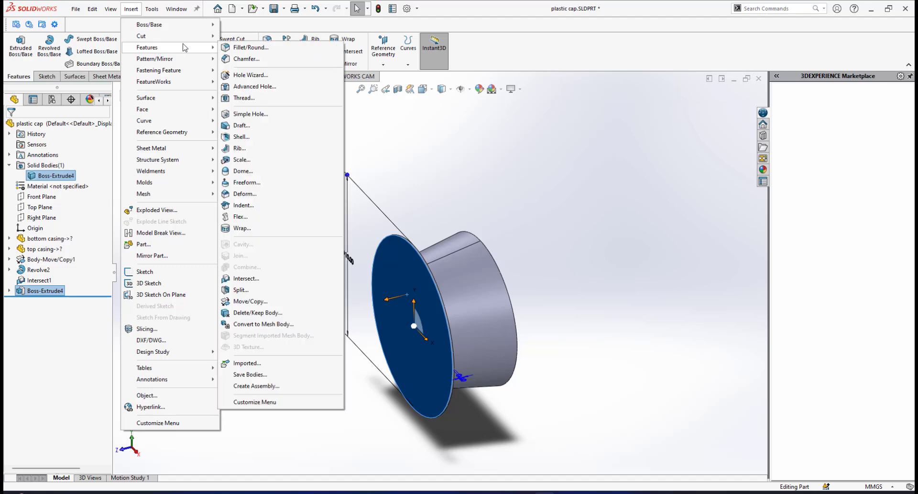
left_click(245, 171)
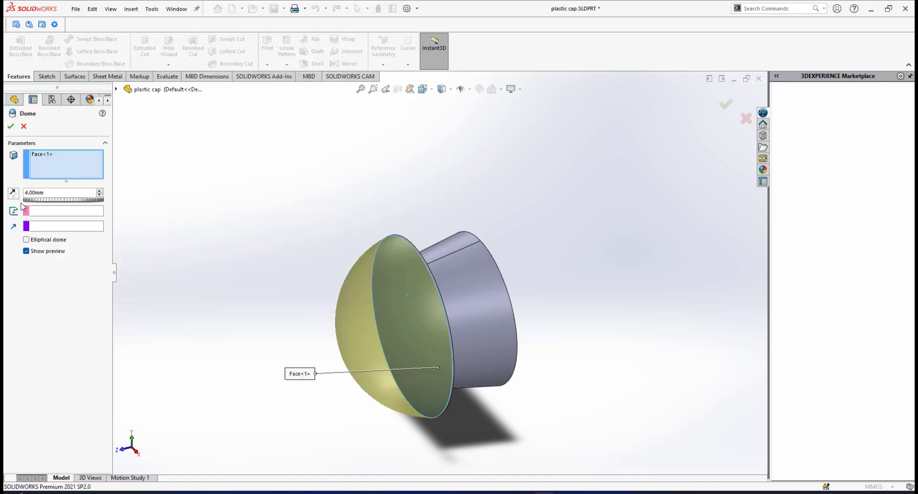
Try a dome height of 10 mm.
double_click(57, 191)
type("10")
key("Return")
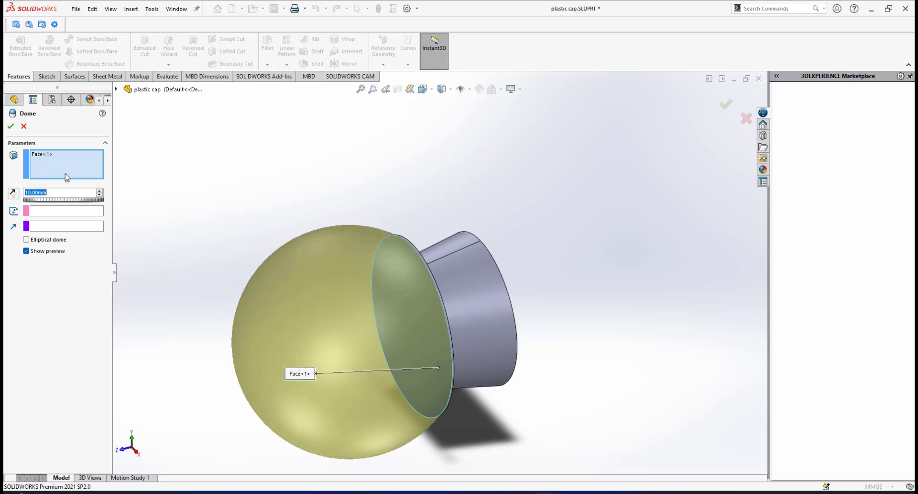
Set the dome's height to 4 mm and create the non-elliptical dome on the disc face.
left_click(65, 192)
double_click(69, 193)
type("4")
key("Return")
middle_click_drag(390, 369, 401, 256)
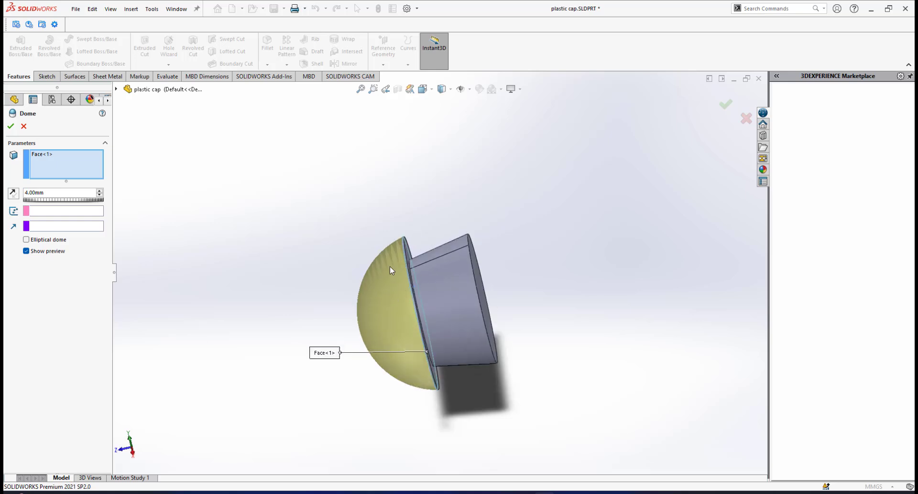
left_click(11, 127)
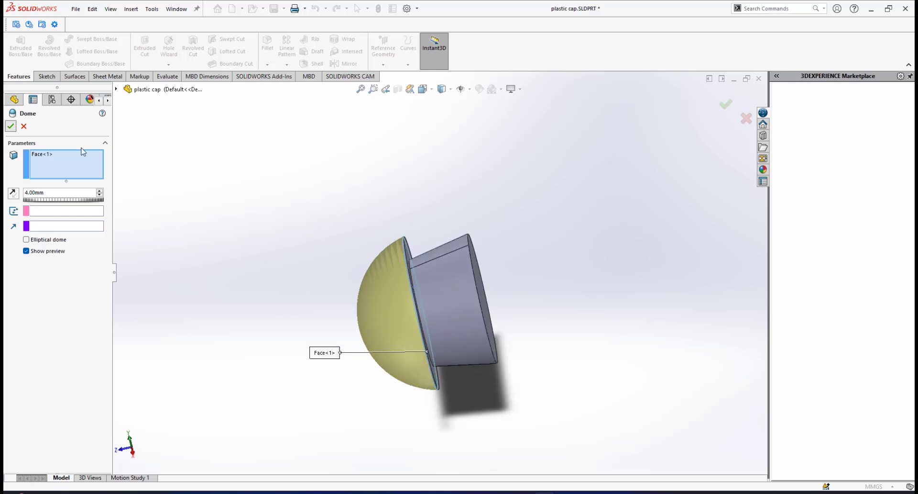
Compare the domed cap with the silicone cap reference image in IrfanView and return to the SOLIDWORKS part.
middle_click_drag(426, 236, 531, 287)
scroll(516, 335, "down", 1)
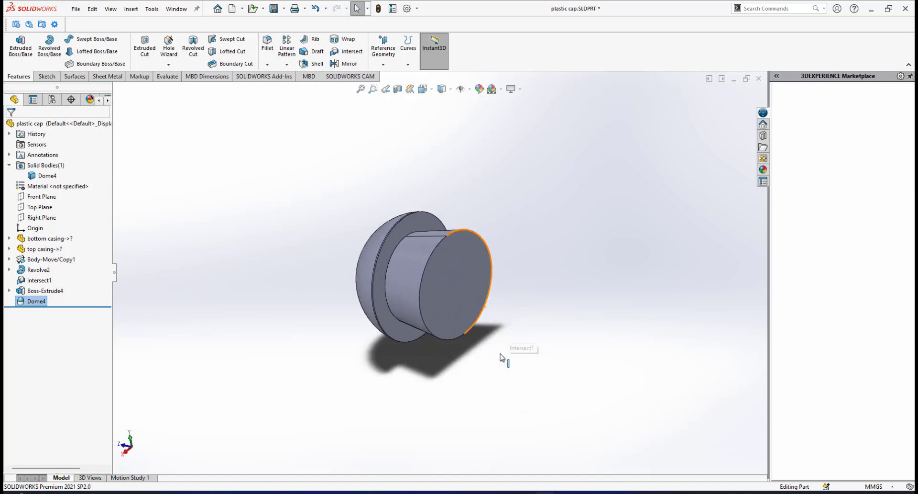
mouse_move(590, 491)
left_click(609, 421)
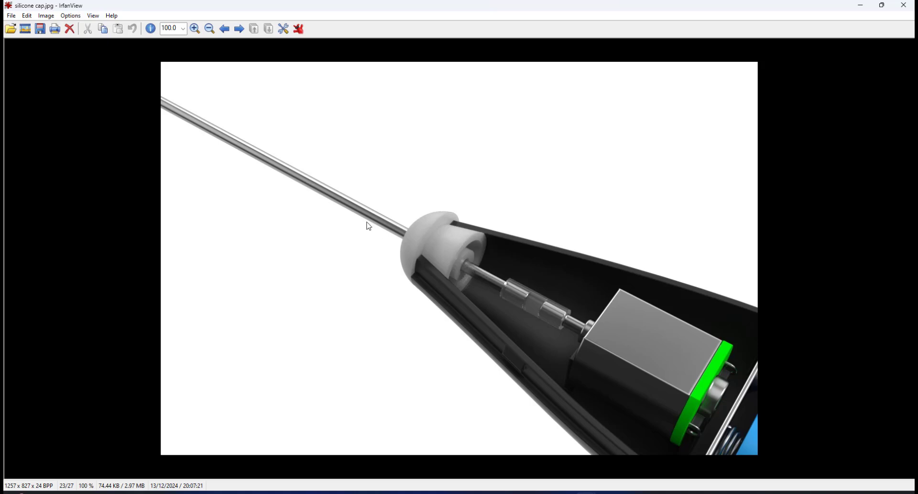
left_click(546, 493)
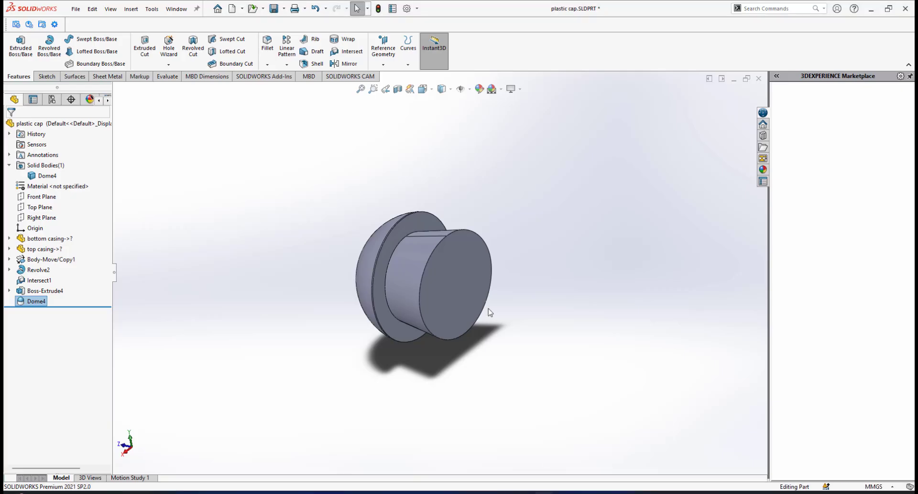
Sketch a circle about 4.1 mm in diameter, centred on the origin, on the plug's wide end face.
left_click(459, 264)
left_click(500, 236)
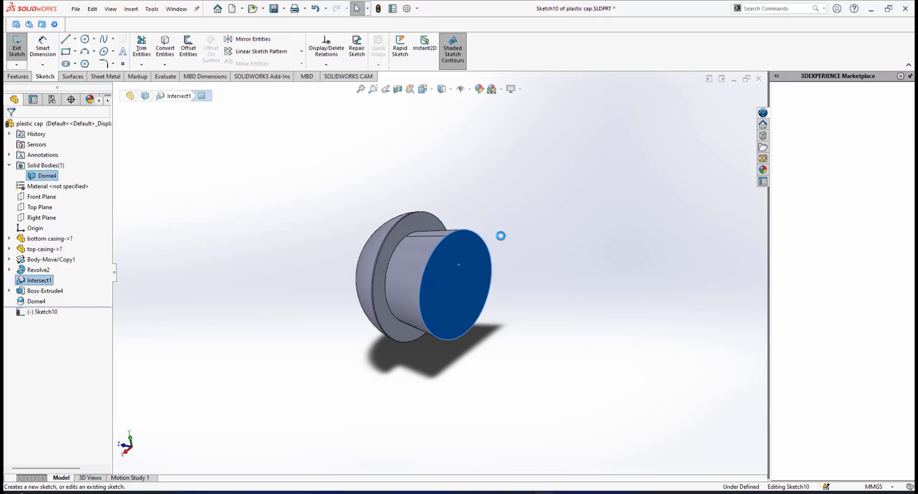
left_click(85, 39)
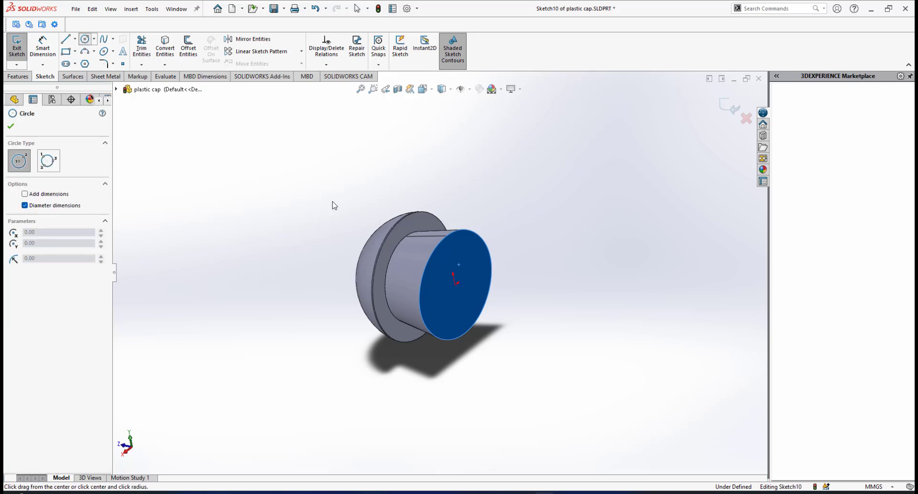
left_click(455, 286)
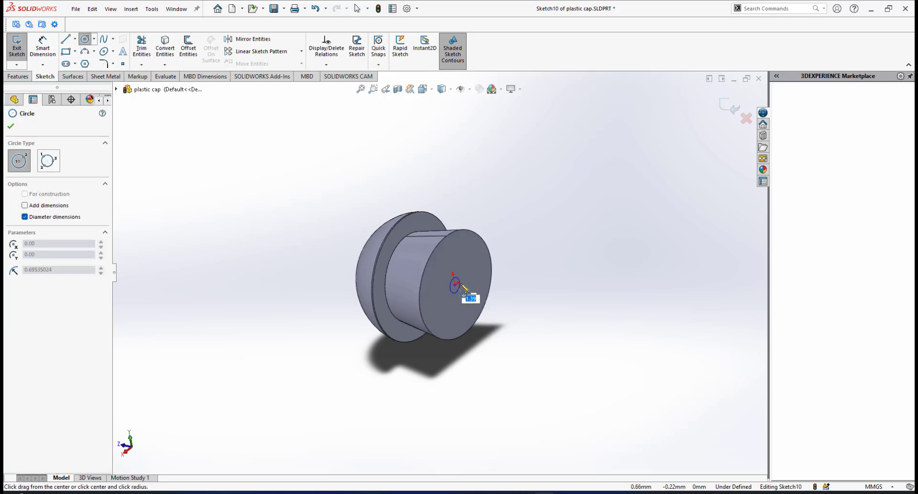
left_click(471, 272)
Dimension the circle on the plug's wide end face with a diameter of 2 mm.
right_click(542, 221)
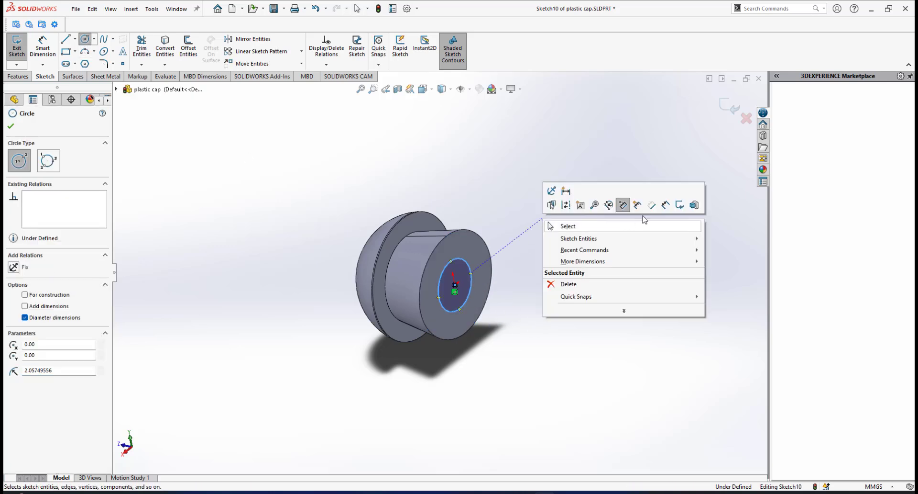
left_click(621, 205)
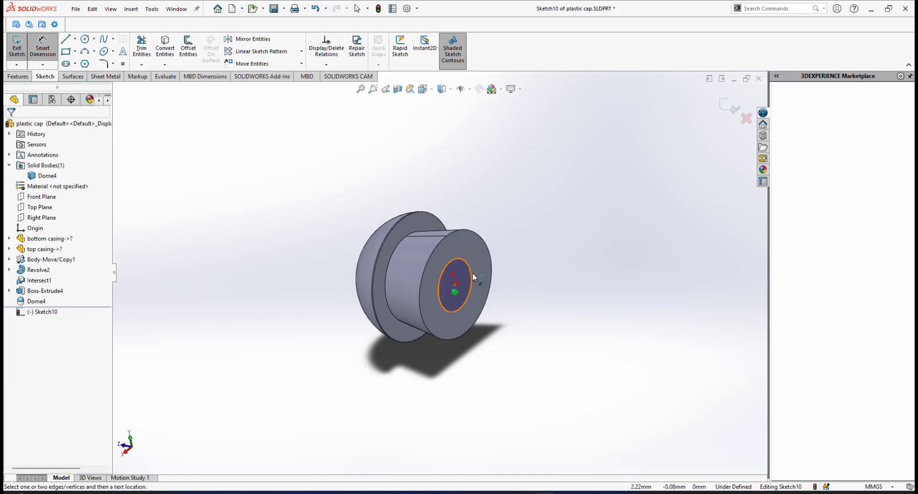
left_click(473, 272)
left_click(523, 279)
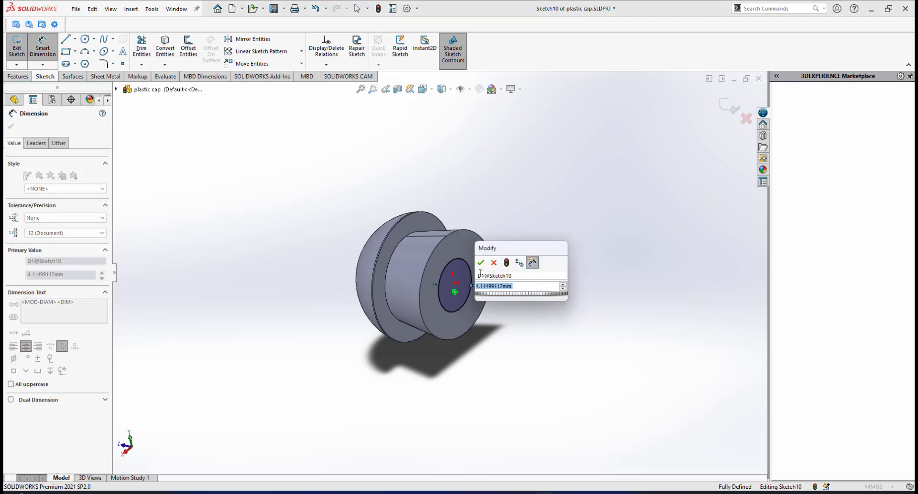
key("Return")
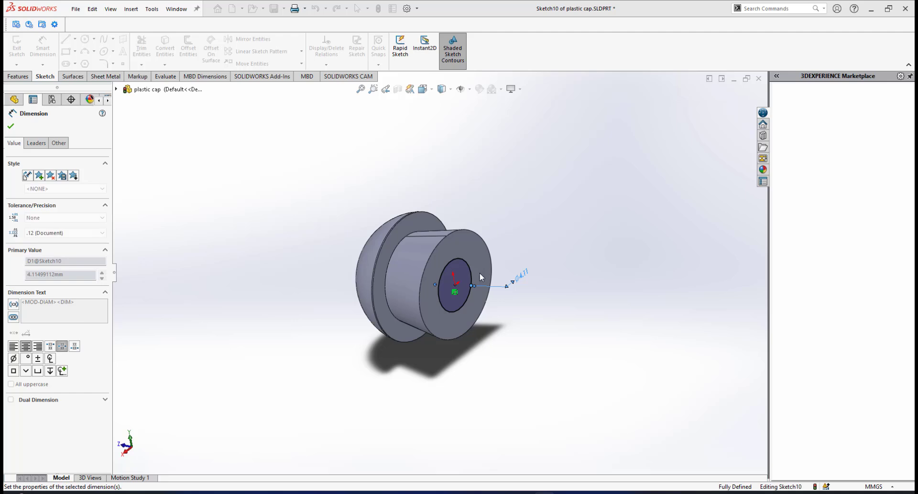
Cut the 2 mm circle through the whole cap with an Extruded Cut set to Through All.
left_click(17, 77)
left_click(143, 46)
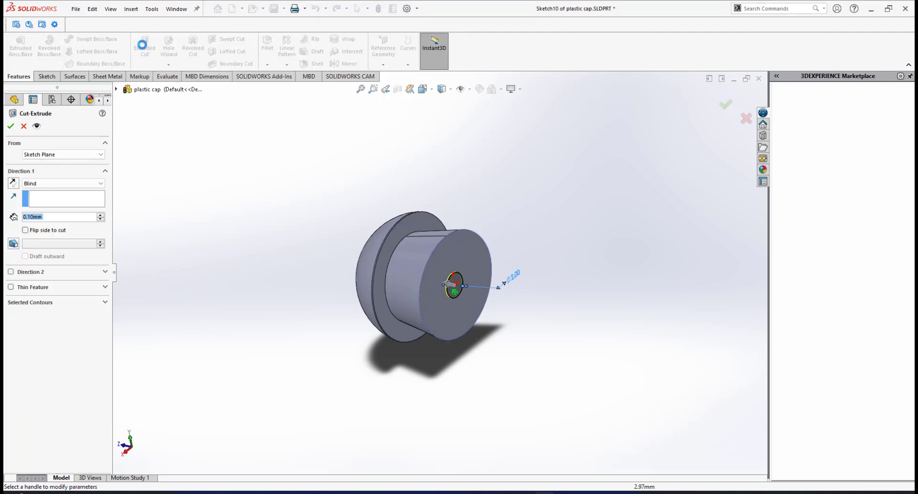
left_click(67, 183)
left_click(43, 195)
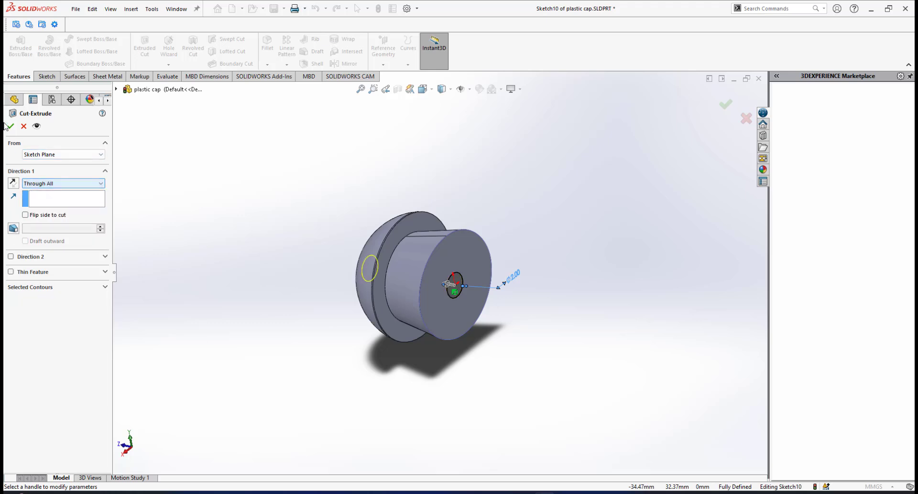
left_click(9, 126)
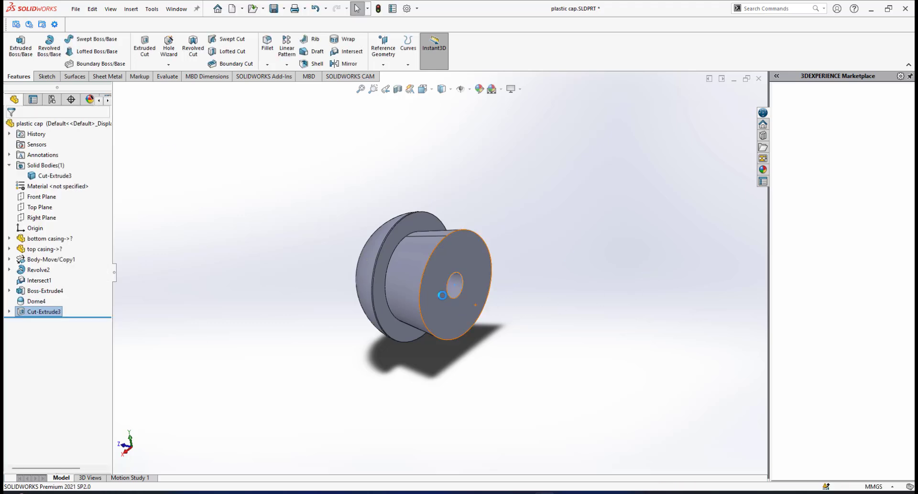
mouse_move(442, 295)
middle_mouse_down()
mouse_move(424, 276)
mouse_move(447, 288)
middle_mouse_up()
scroll(451, 291, "down", 2)
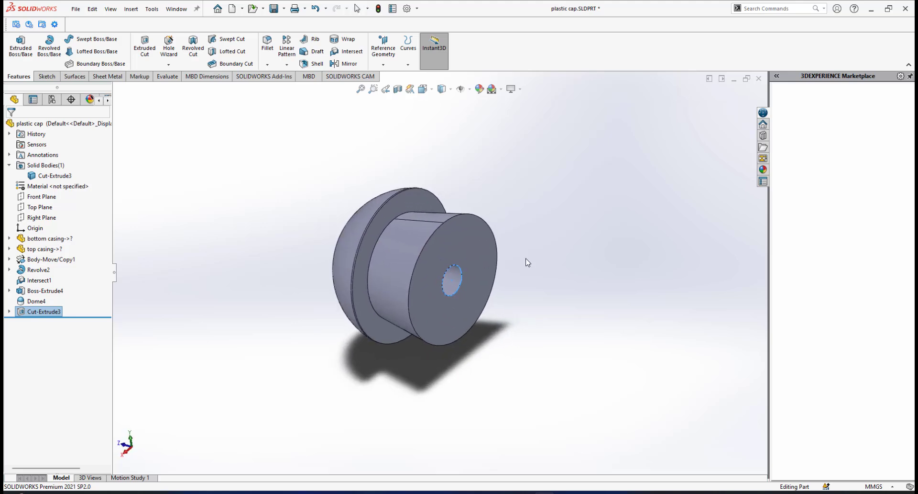
Compare the bored cap with the silicone cap reference image in IrfanView, and return to the SOLIDWORKS part.
left_click(495, 313)
scroll(461, 278, "up", 2)
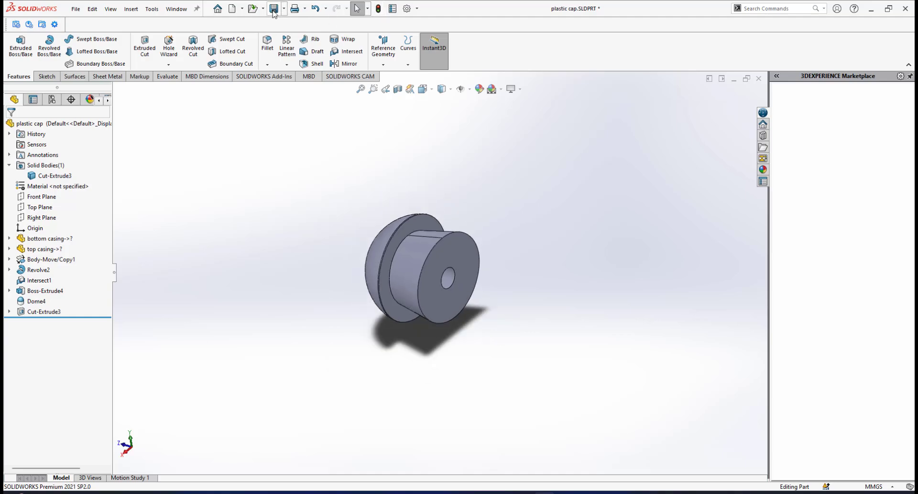
middle_click_drag(572, 324, 493, 328)
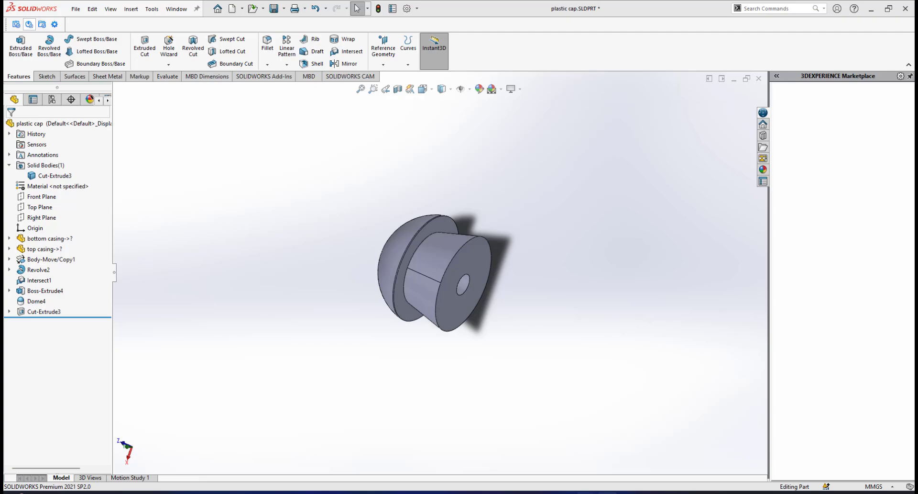
left_click(589, 492)
left_click(621, 454)
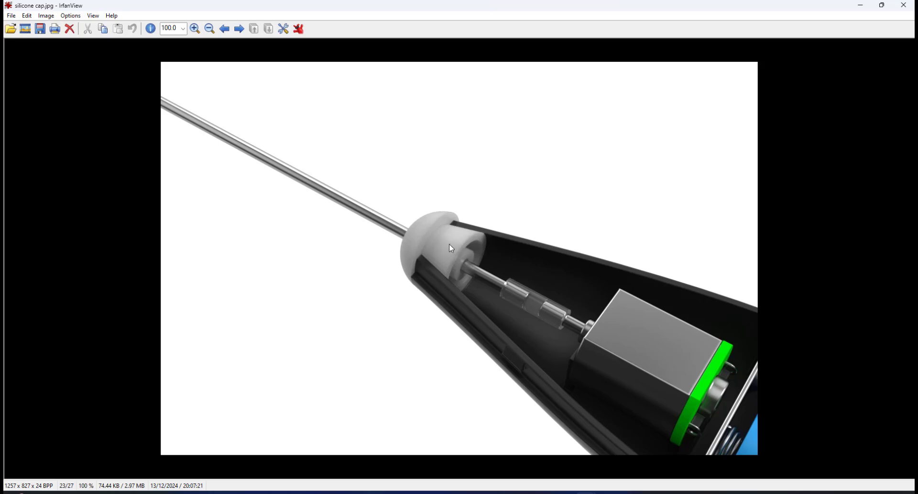
left_click(586, 493)
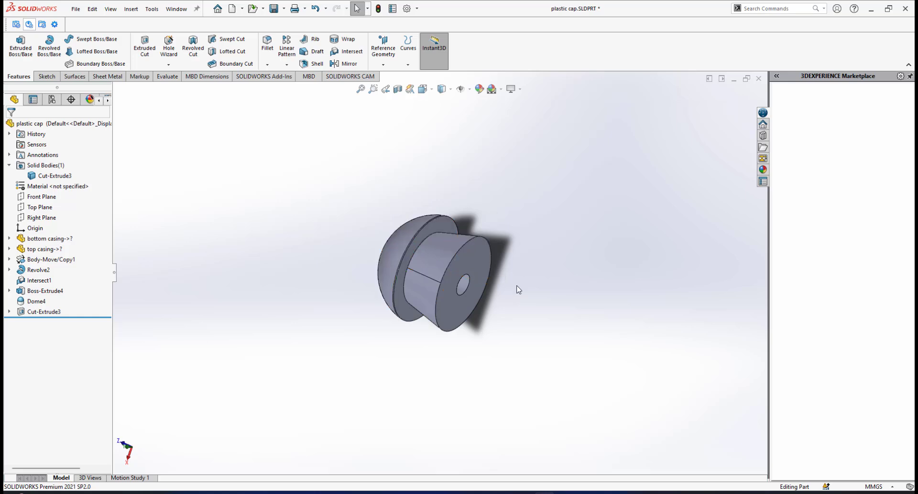
mouse_move(584, 487)
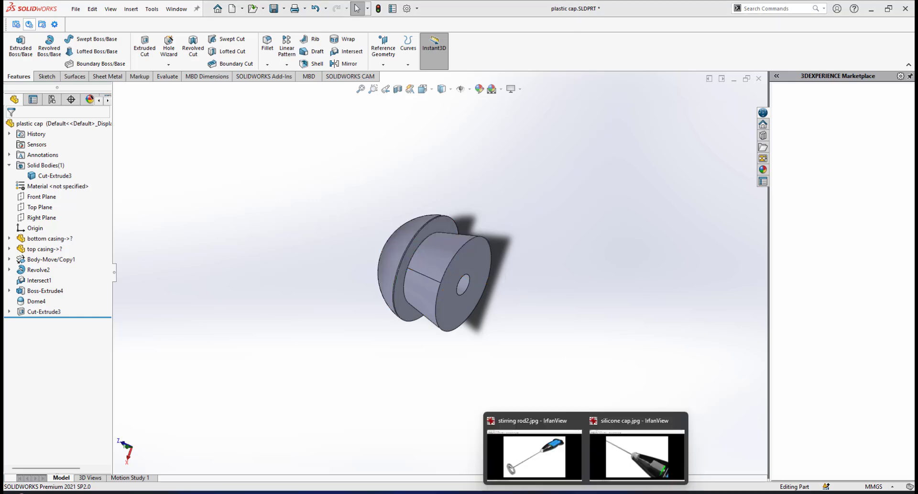
left_click(639, 445)
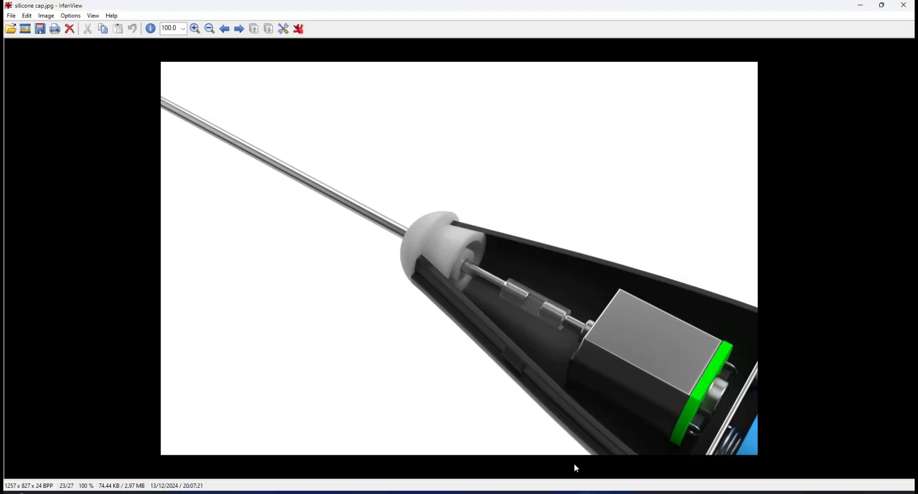
left_click(544, 491)
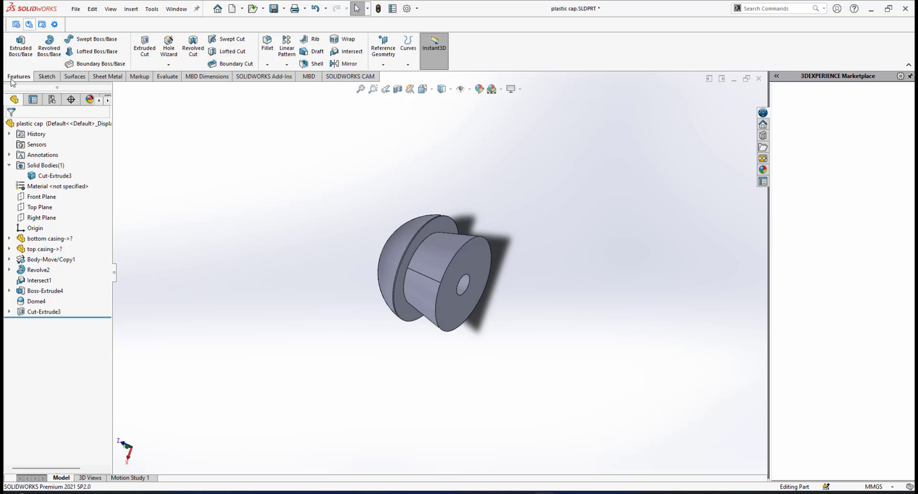
Shell the cap to a 1 mm wall thickness, removing the plug's wide end face.
left_click(313, 64)
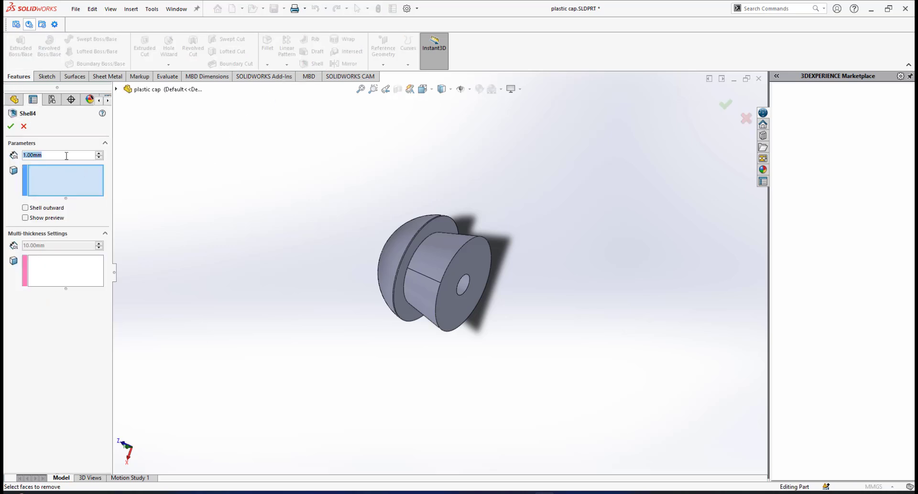
type("1")
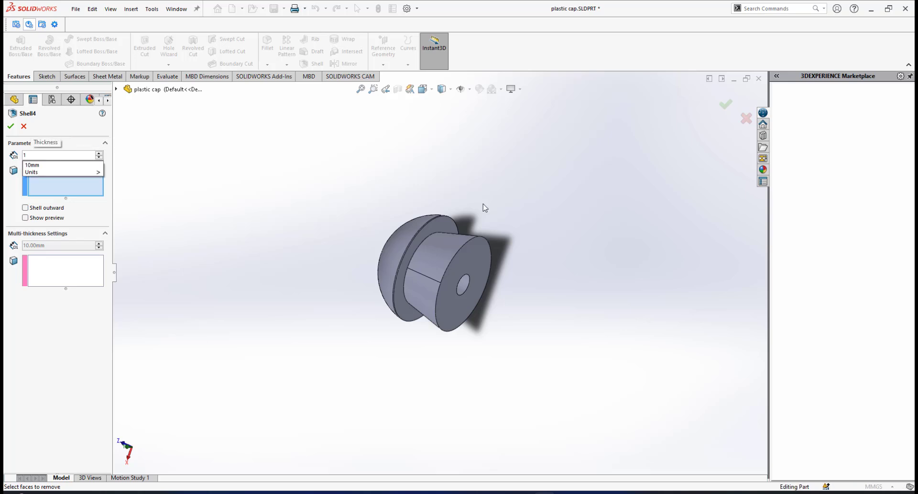
left_click(478, 260)
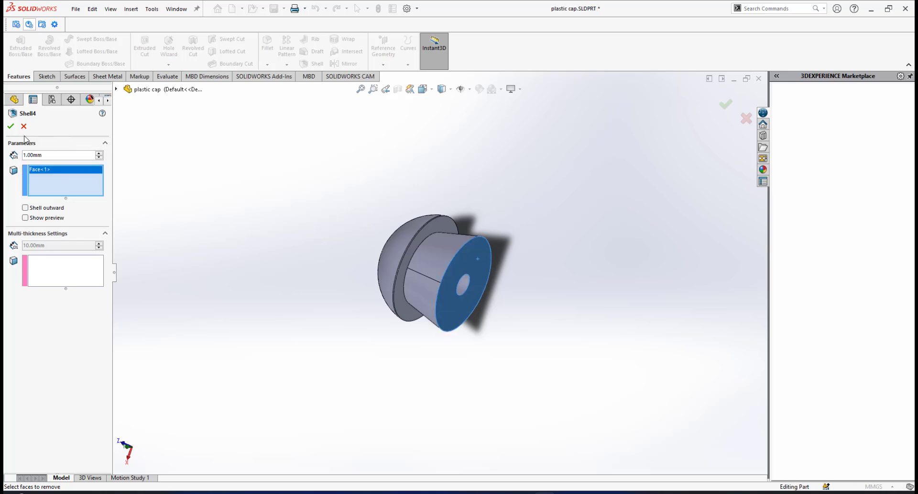
key("Return")
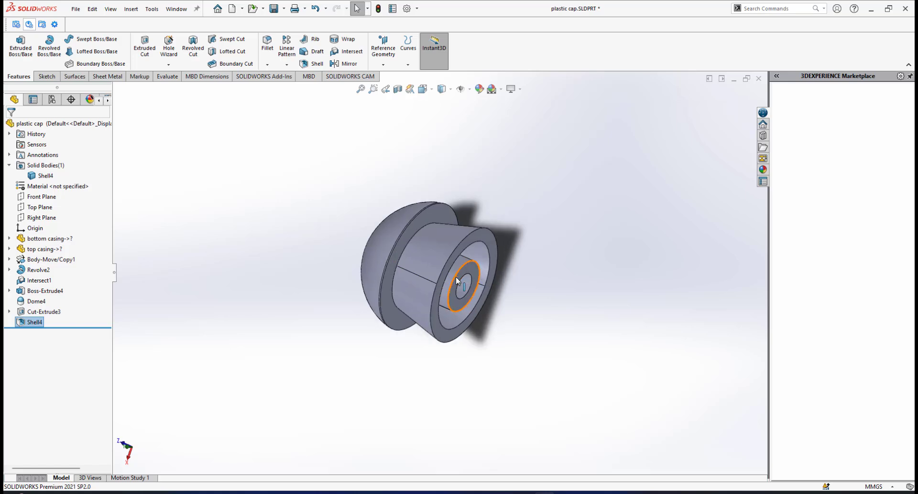
mouse_move(462, 281)
middle_mouse_down()
mouse_move(399, 243)
mouse_move(444, 284)
middle_mouse_up()
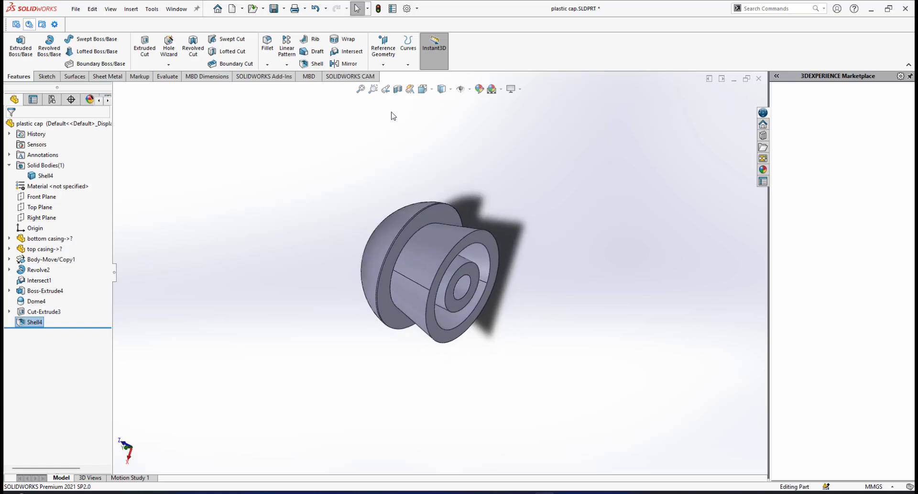
Inspect the shelled cap's interior with a section view along the Top Plane, and restore the full view.
left_click(398, 90)
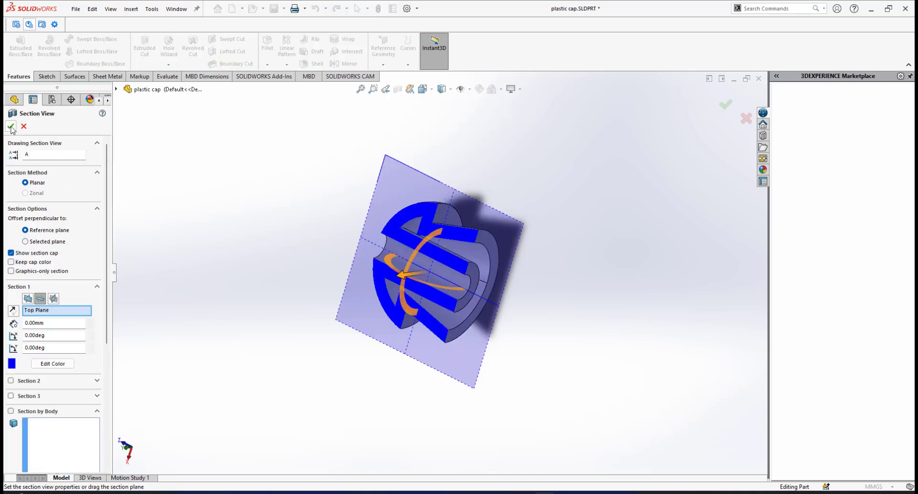
left_click(23, 126)
middle_click_drag(522, 283, 531, 268)
middle_click_drag(438, 252, 505, 234)
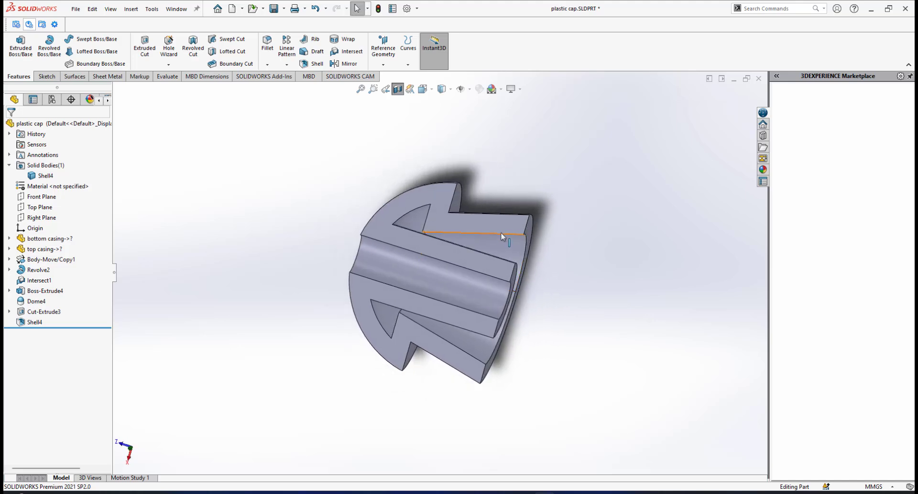
left_click(398, 89)
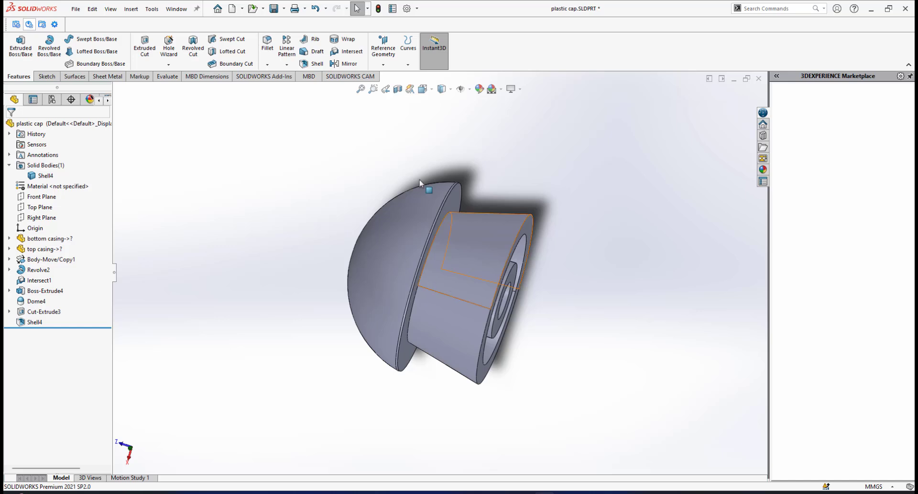
Save the plastic cap part and open the recent assembly Assem3.
left_click(272, 8)
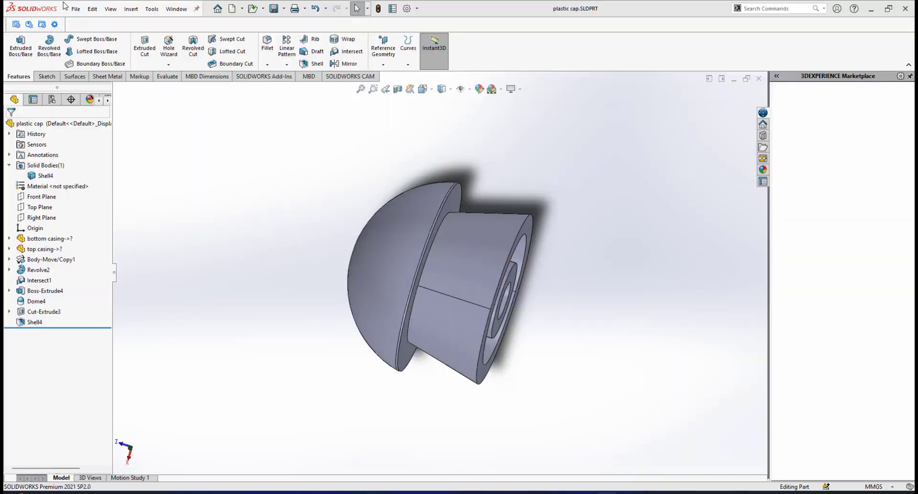
left_click(77, 10)
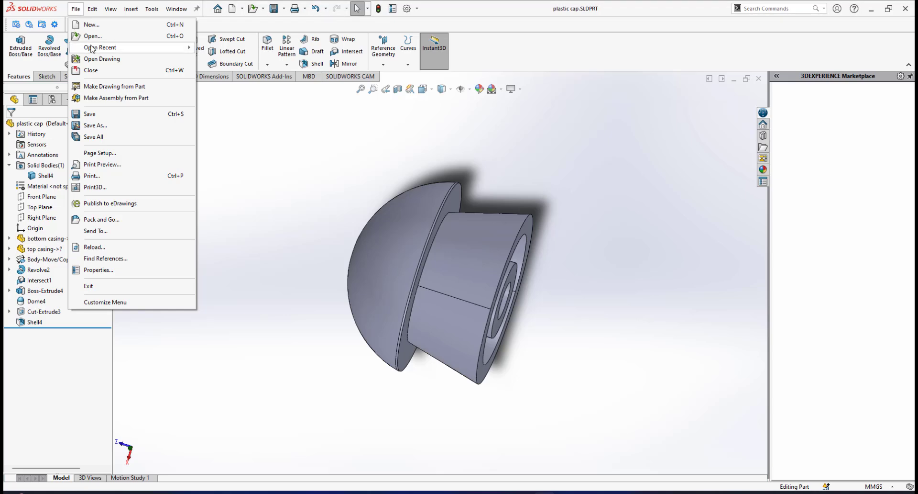
mouse_move(98, 47)
left_click(225, 59)
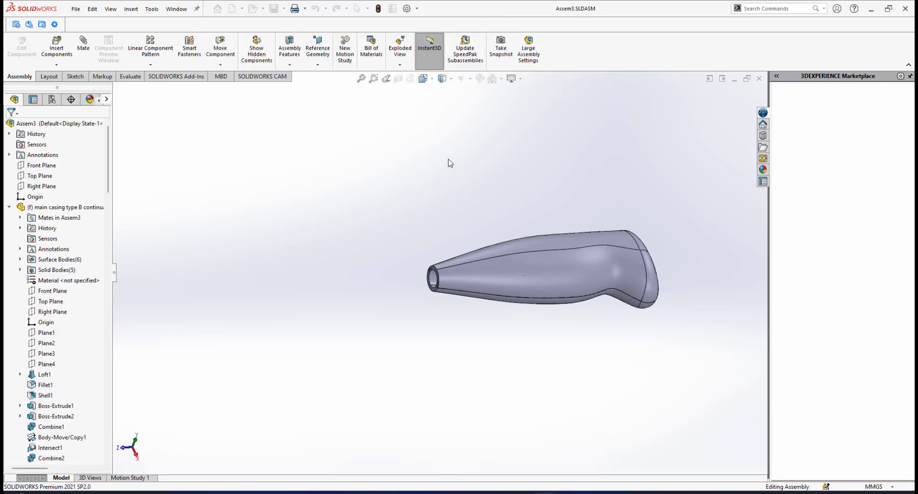
Examine the closed casing and its open nozzle end in the assembly.
middle_click_drag(523, 237, 552, 262)
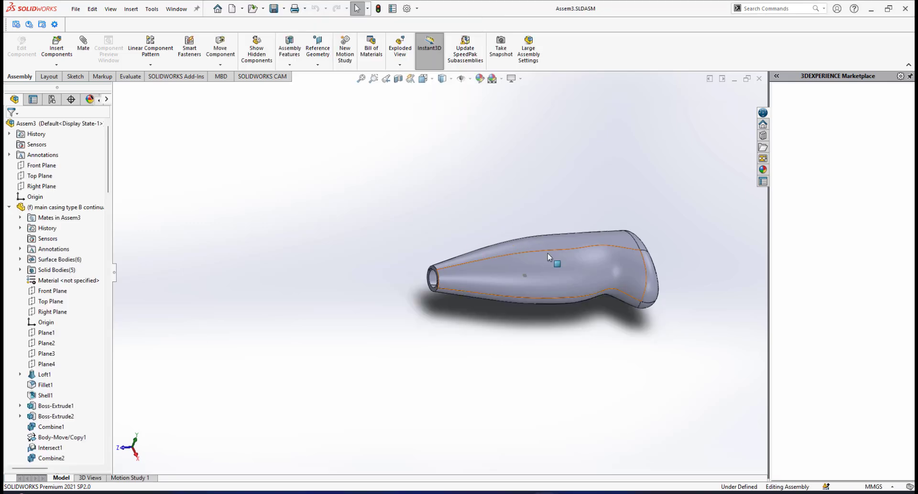
scroll(477, 274, "down", 5)
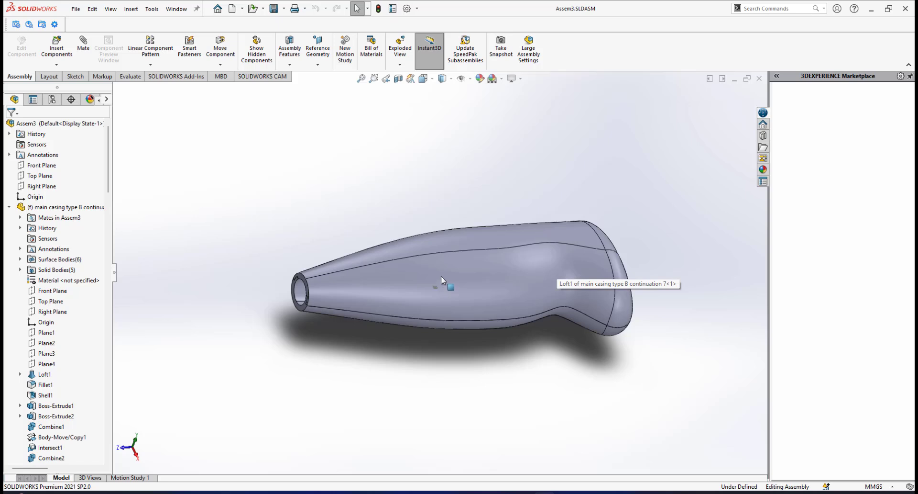
scroll(441, 277, "down", 2)
scroll(441, 277, "up", 3)
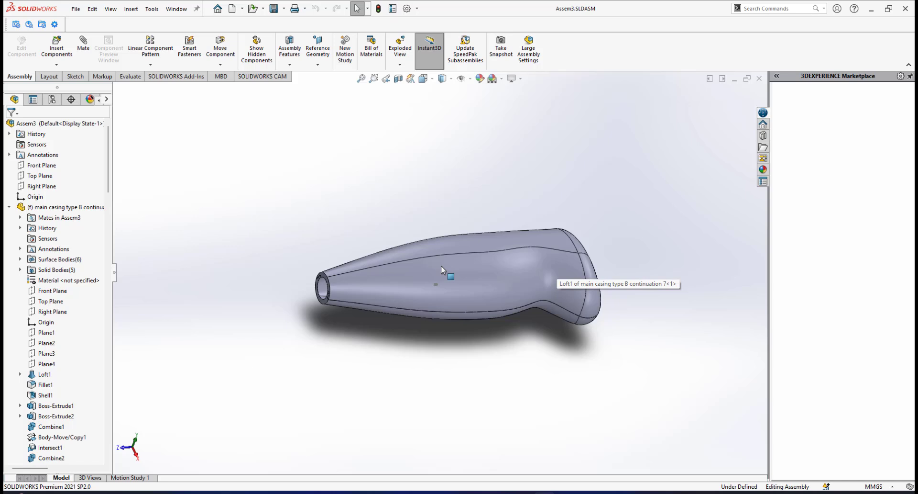
scroll(441, 267, "down", 1)
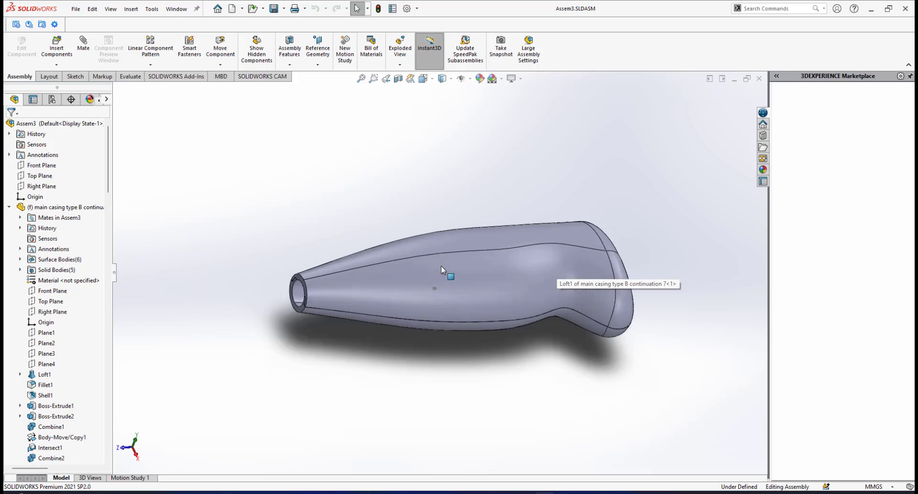
scroll(441, 266, "up", 2)
scroll(441, 266, "down", 1)
middle_click_drag(442, 265, 411, 286)
middle_click_drag(431, 255, 430, 286)
Insert the plastic cap part into the assembly, placing it in free space above the casing's nozzle end.
left_click(46, 50)
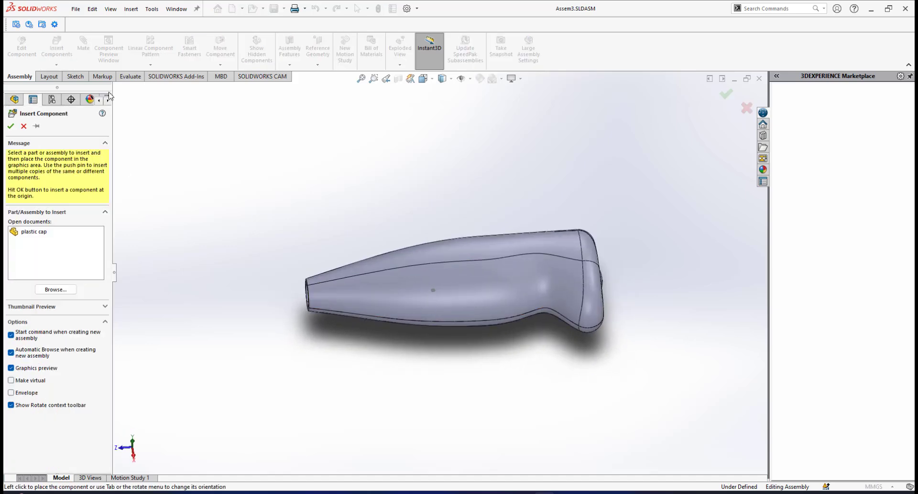
left_click(29, 232)
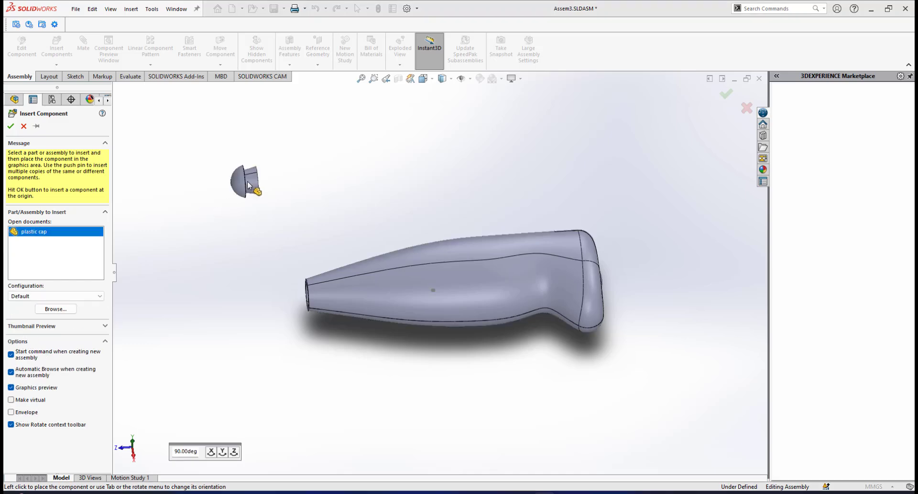
left_click(289, 170)
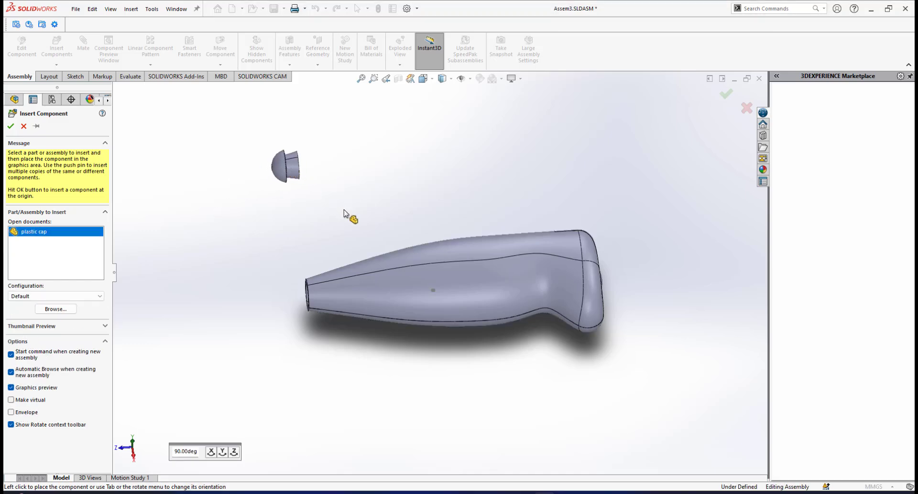
Hide the main casing's Rib26 solid body to expose the motor and batteries inside.
scroll(344, 211, "down", 2)
middle_click_drag(403, 243, 399, 266)
scroll(484, 295, "down", 2)
middle_click_drag(484, 296, 460, 301)
scroll(460, 313, "up", 1)
scroll(460, 314, "down", 2)
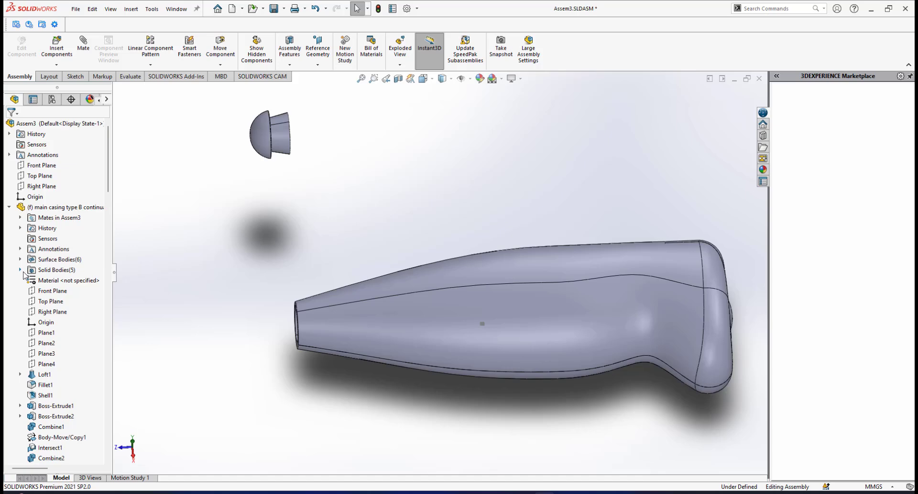
left_click(21, 270)
left_click(54, 291)
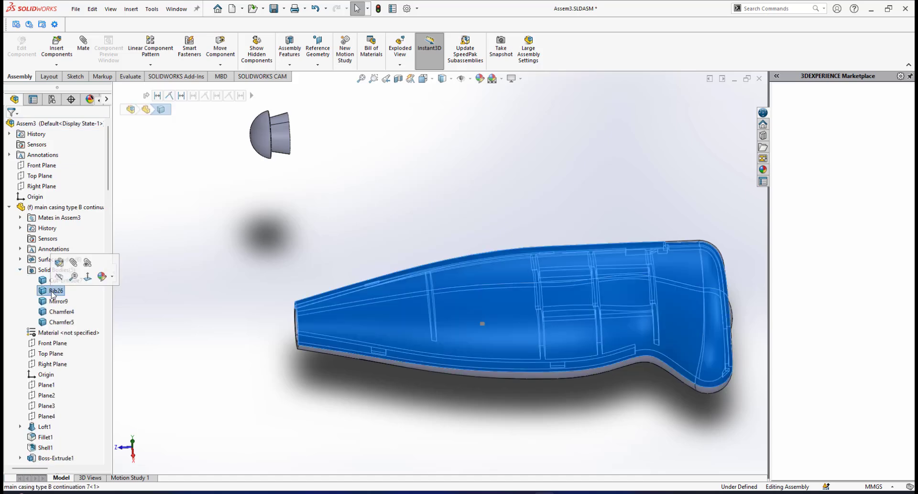
left_click(394, 266)
scroll(395, 271, "up", 3)
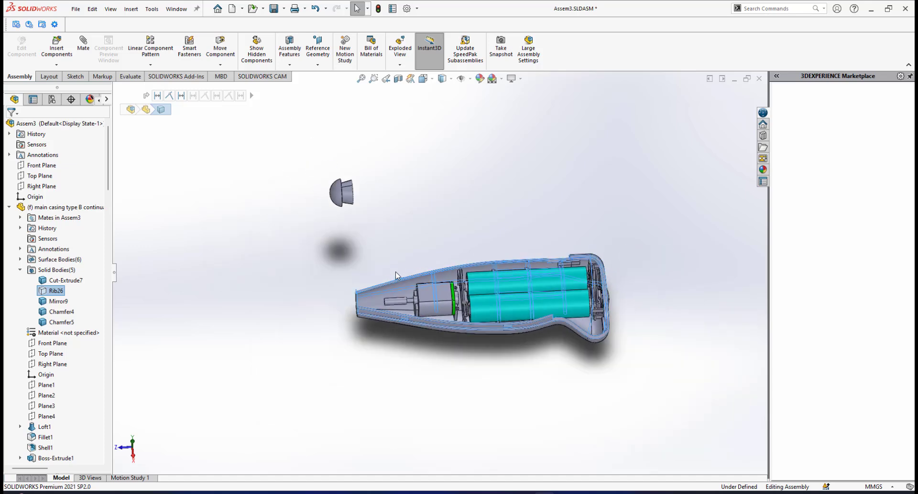
left_click(415, 249)
Add a concentric mate between the plastic cap's central shaft hole and the DC motor's shaft.
mouse_move(415, 249)
middle_mouse_down()
mouse_move(432, 229)
mouse_move(419, 252)
middle_mouse_up()
scroll(419, 252, "down", 1)
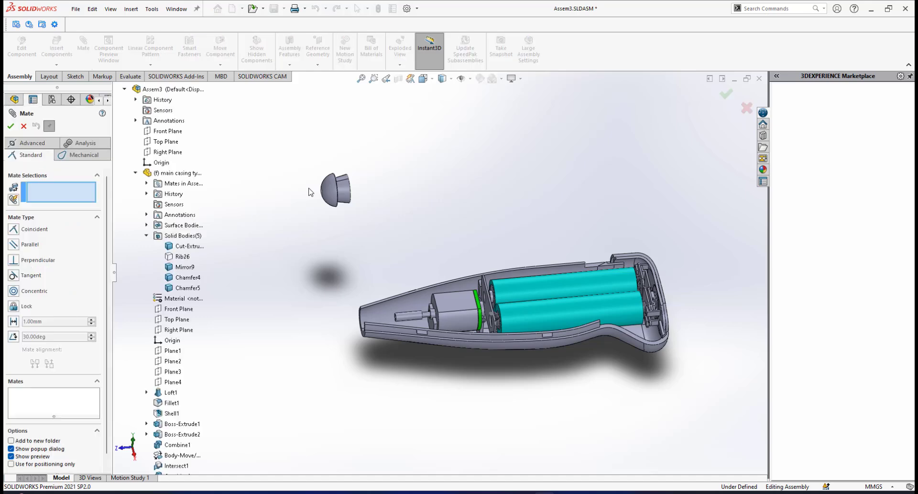
middle_click_drag(396, 237, 381, 203)
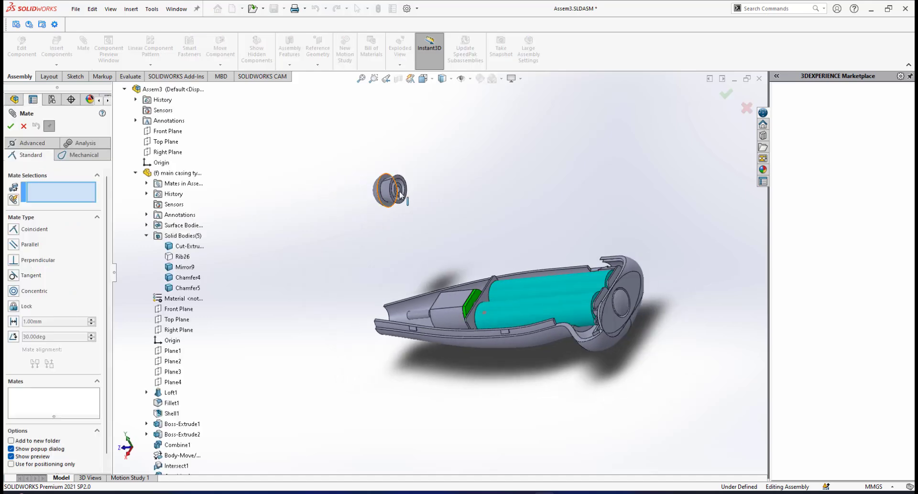
scroll(401, 195, "down", 4)
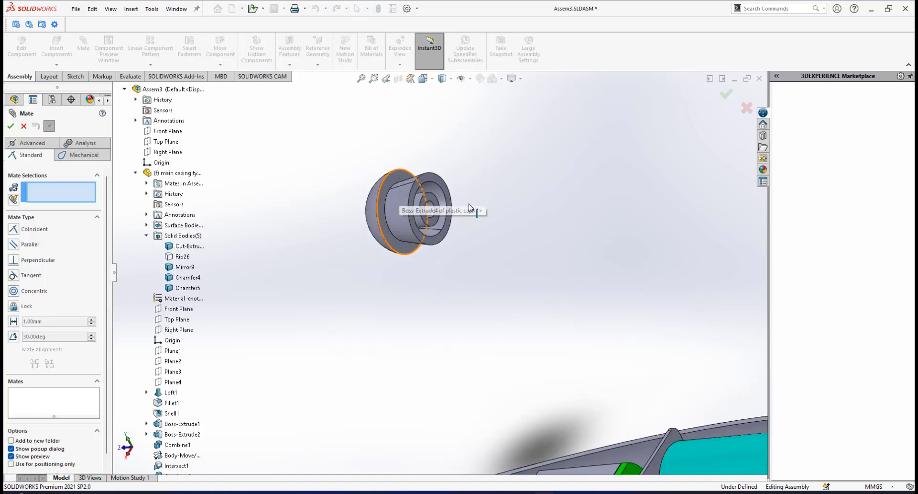
left_click(421, 218)
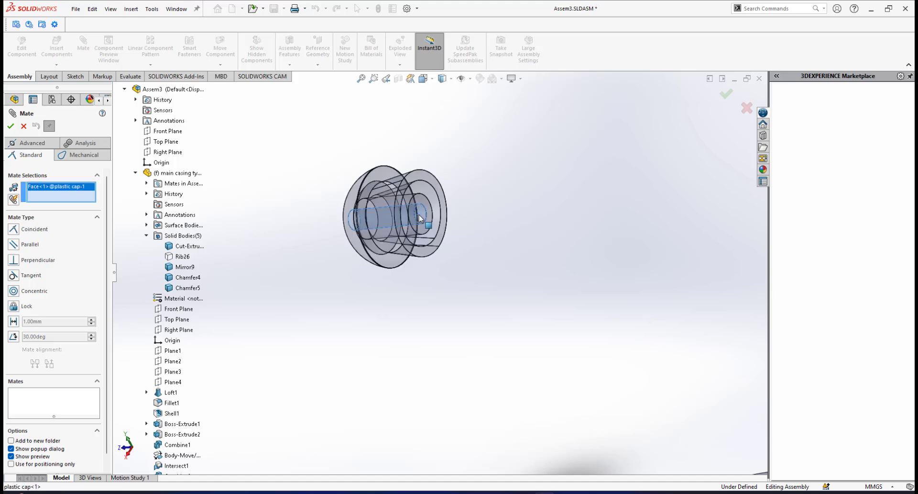
scroll(438, 320, "up", 6)
scroll(469, 290, "down", 4)
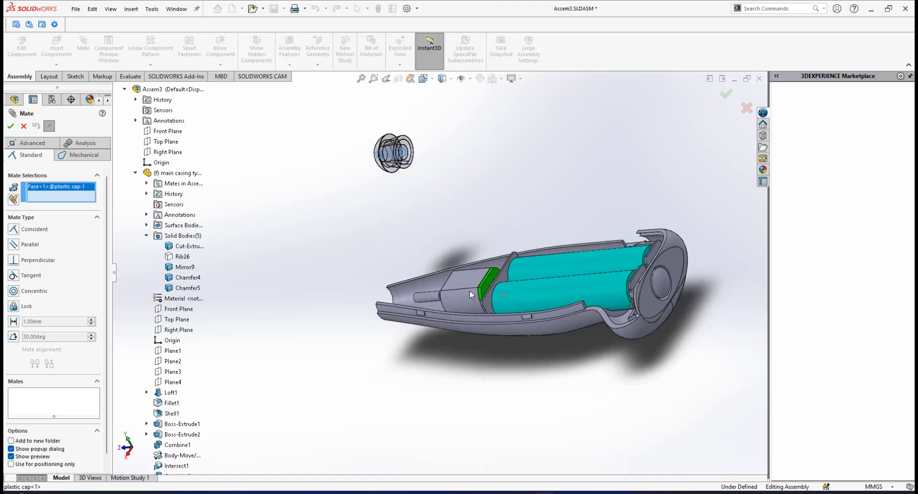
scroll(418, 303, "down", 5)
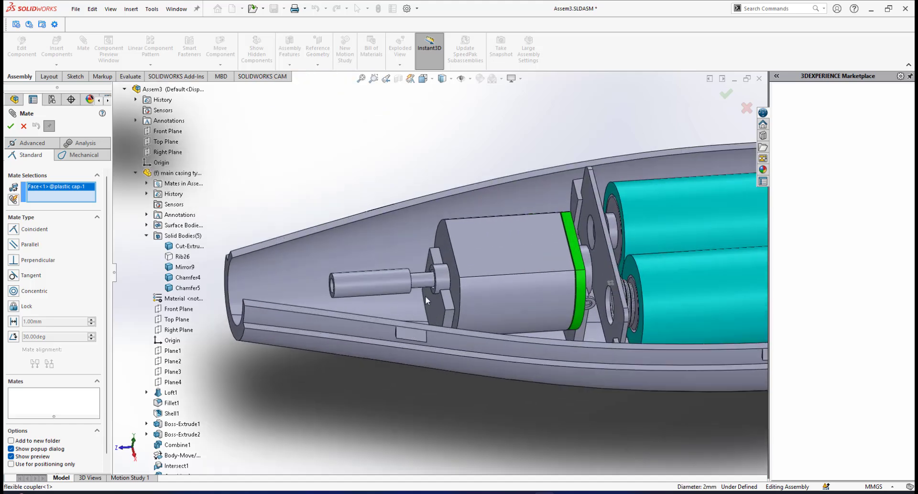
left_click(422, 281)
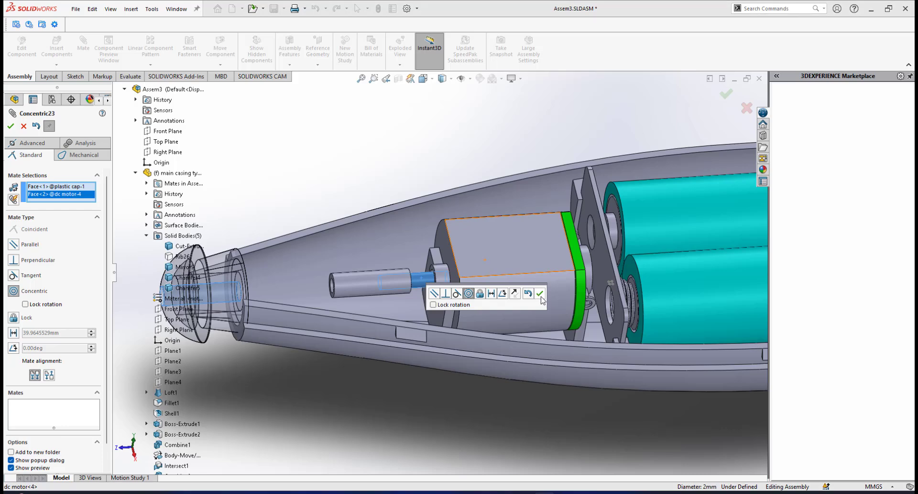
left_click(540, 293)
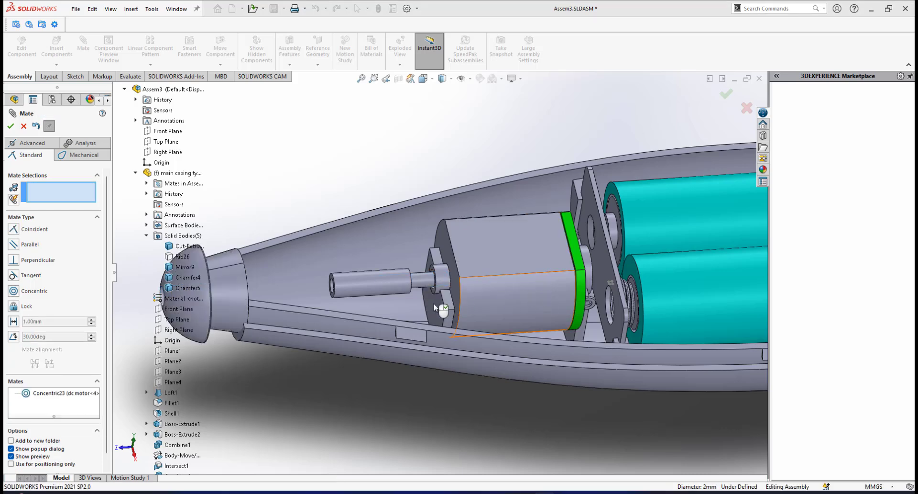
Add a coincident mate between the plastic cap's flange face and the casing's nozzle end face, and finish mating.
scroll(434, 307, "up", 6)
scroll(398, 277, "down", 4)
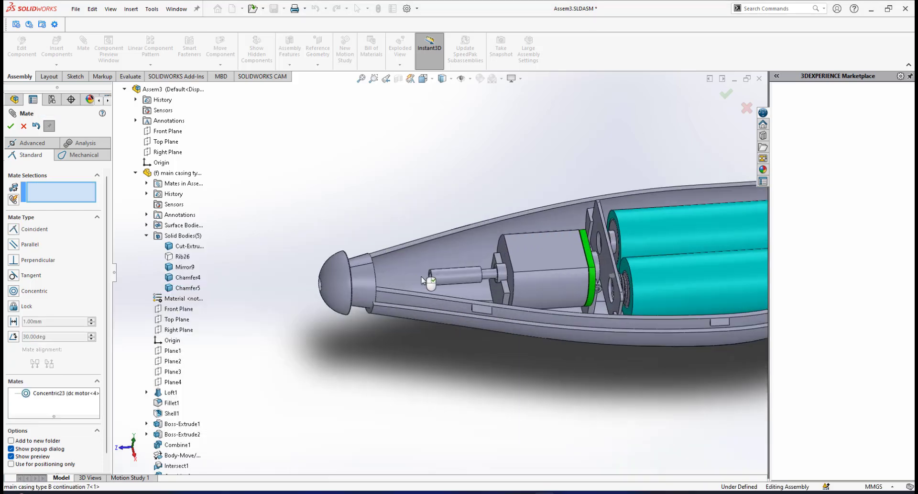
middle_click_drag(415, 279, 334, 307)
scroll(367, 290, "down", 5)
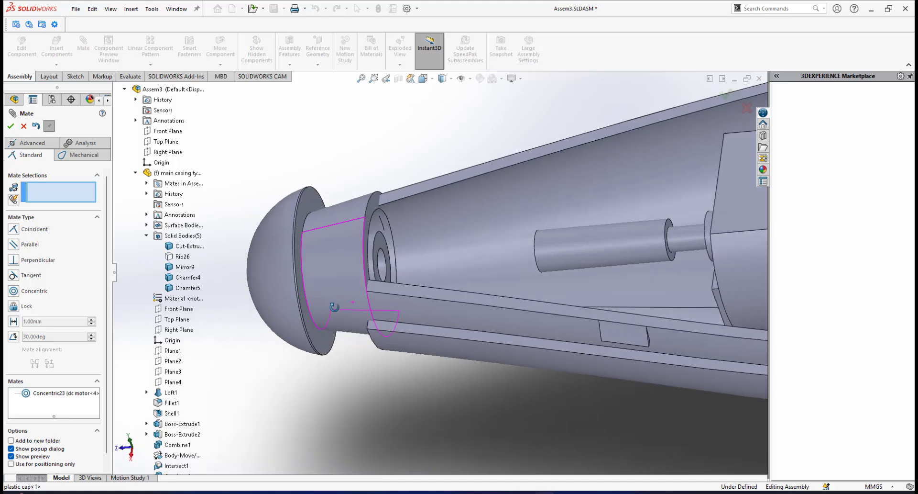
left_click(322, 345)
middle_click_drag(437, 338, 373, 350)
left_click(356, 345)
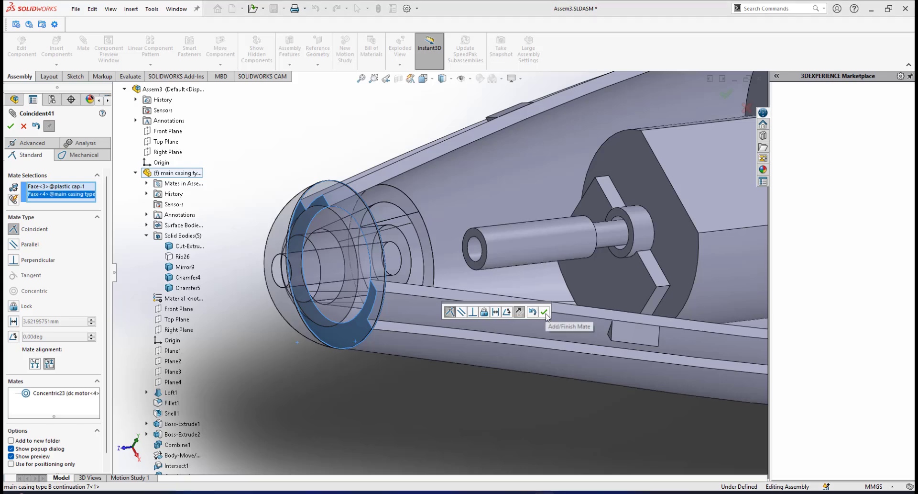
left_click(544, 313)
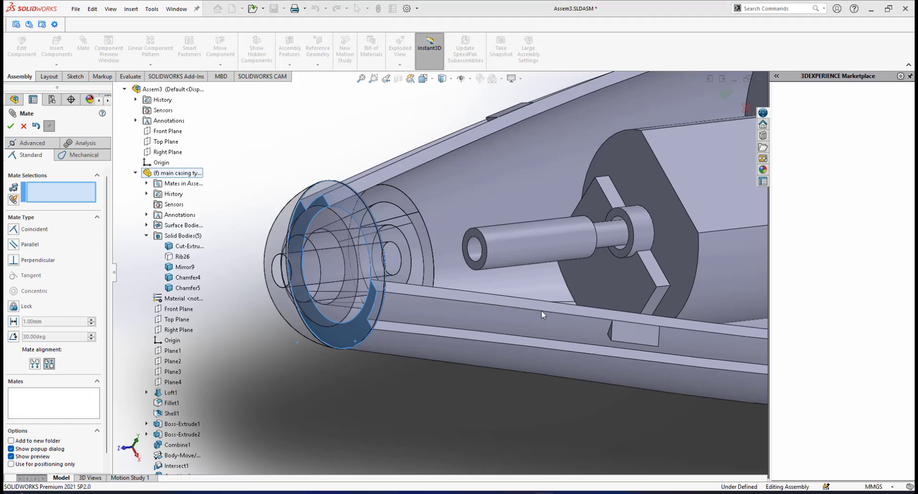
left_click(11, 126)
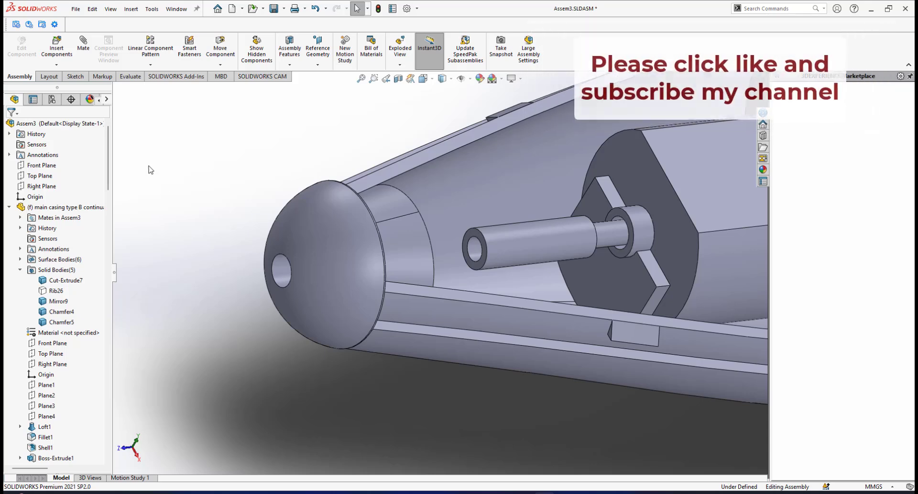
Show the main casing's hidden Rib26 solid body again to close the casing.
left_click(56, 290)
left_click(66, 275)
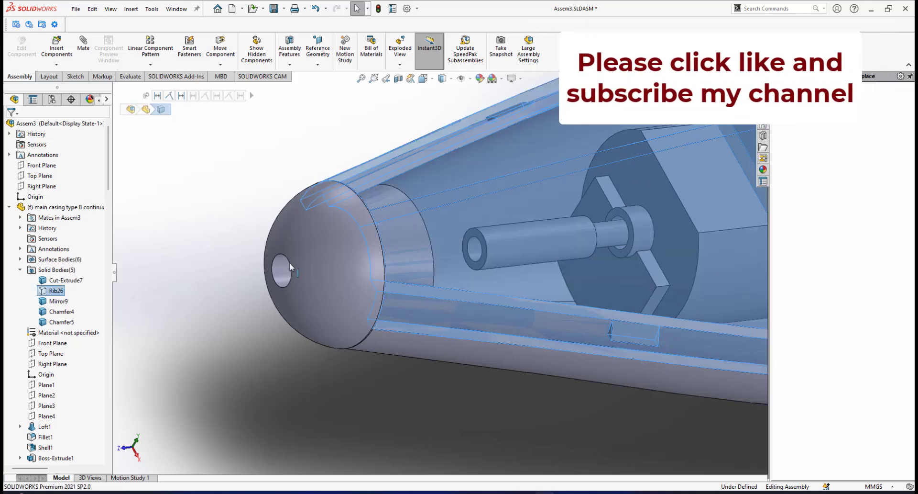
scroll(386, 277, "up", 2)
scroll(386, 277, "up", 2)
left_click(452, 338)
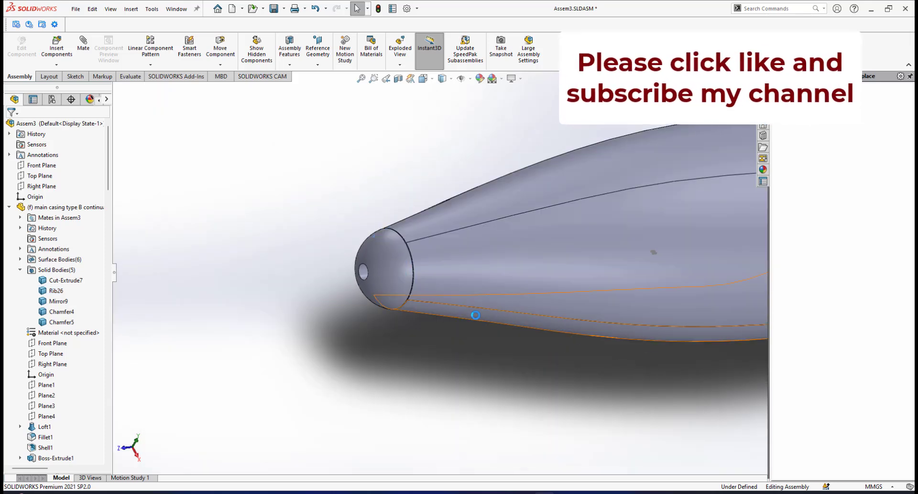
Examine how the domed plastic cap fits against the closed casing's nozzle end from several angles.
scroll(535, 254, "up", 3)
scroll(535, 254, "down", 3)
middle_click_drag(530, 254, 512, 276)
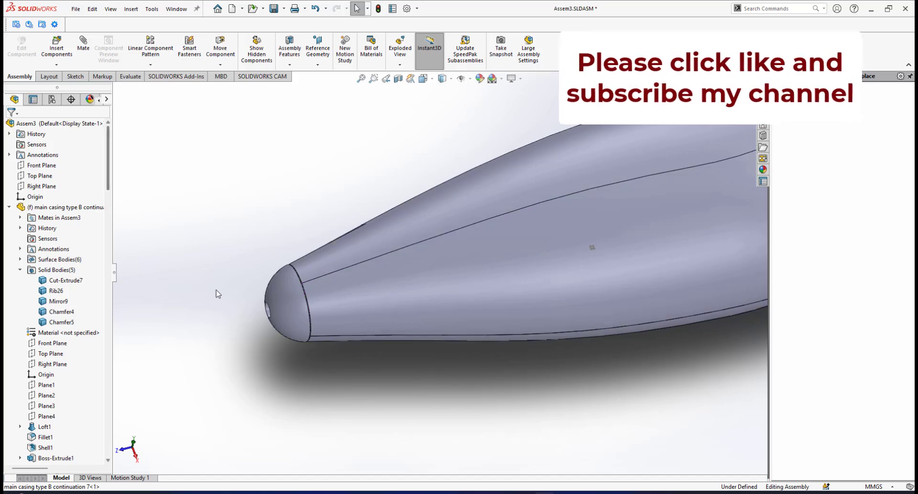
scroll(275, 280, "down", 2)
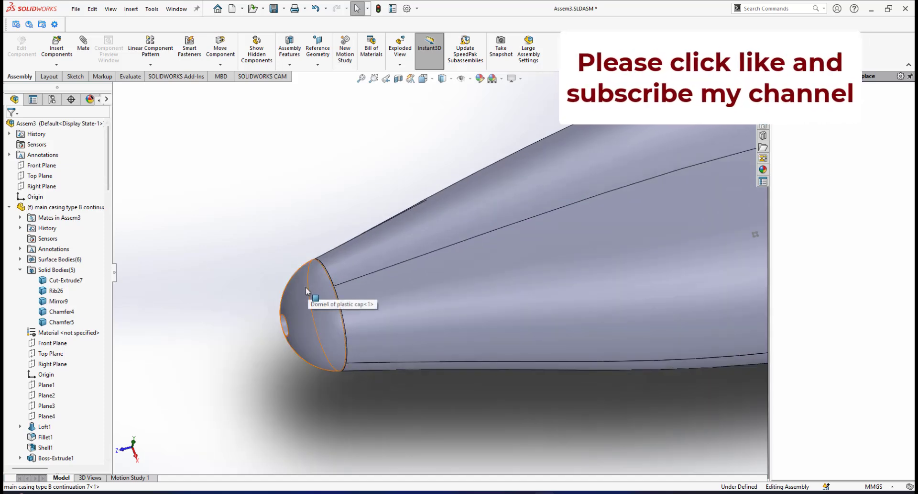
scroll(329, 291, "up", 1)
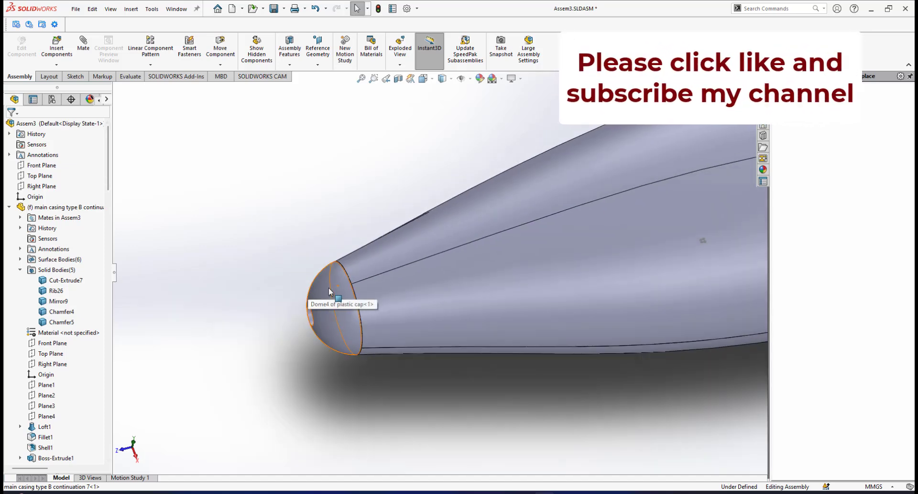
scroll(427, 301, "up", 4)
scroll(348, 267, "down", 1)
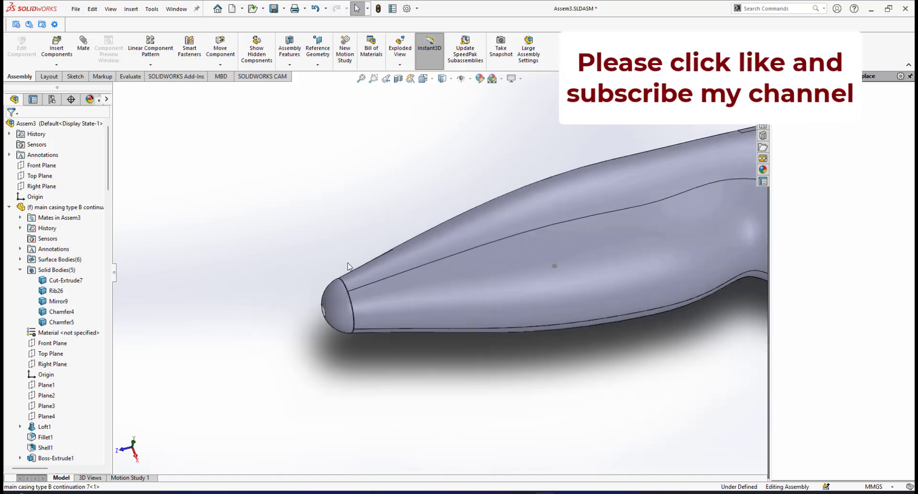
scroll(348, 266, "down", 2)
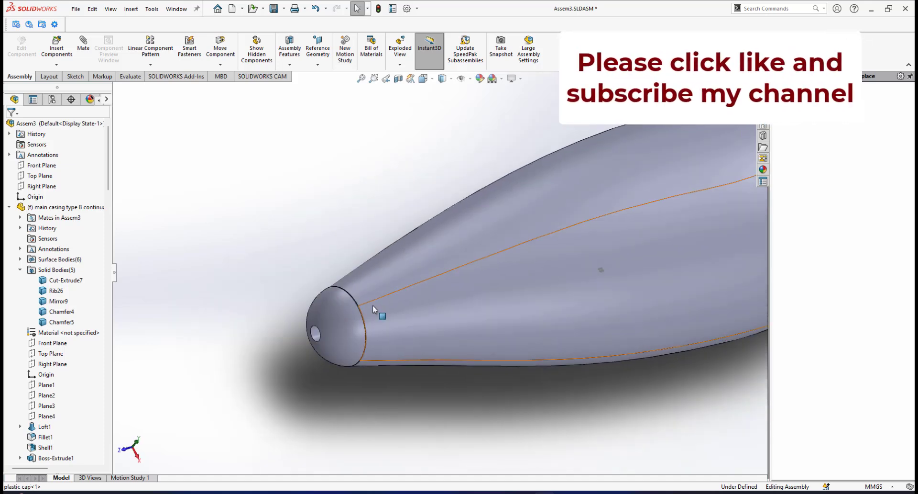